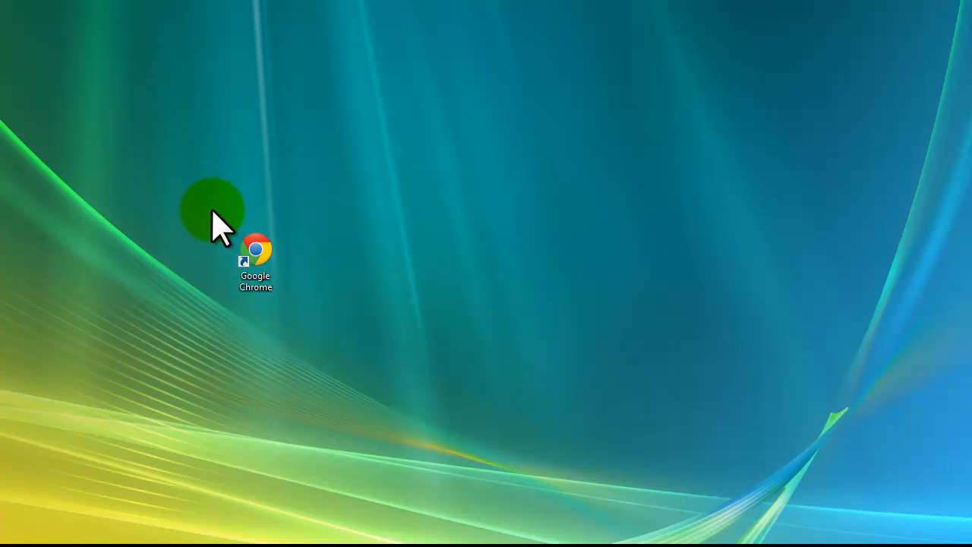
Launch Google Chrome and go to the WordPress admin page at sampleclient.info/wp-admin/.
double_click(258, 255)
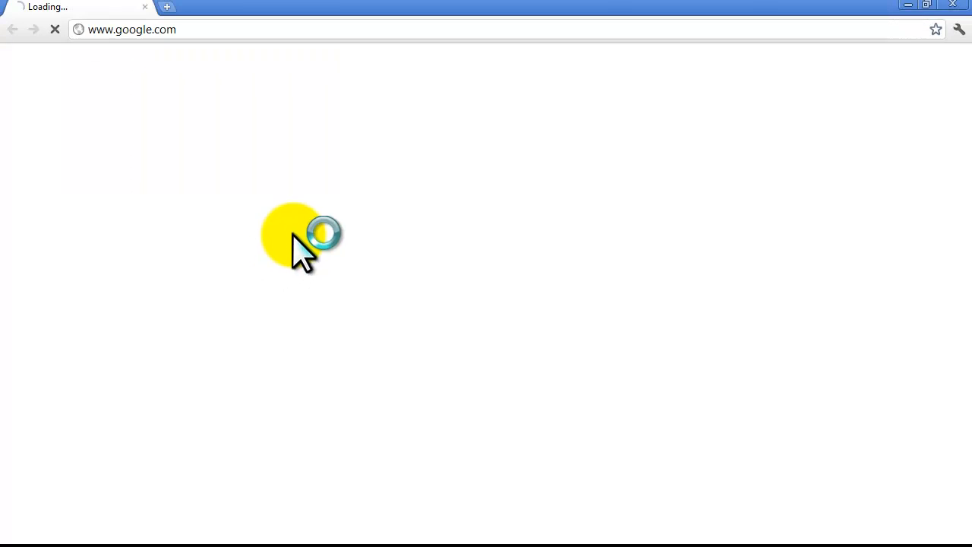
click(274, 26)
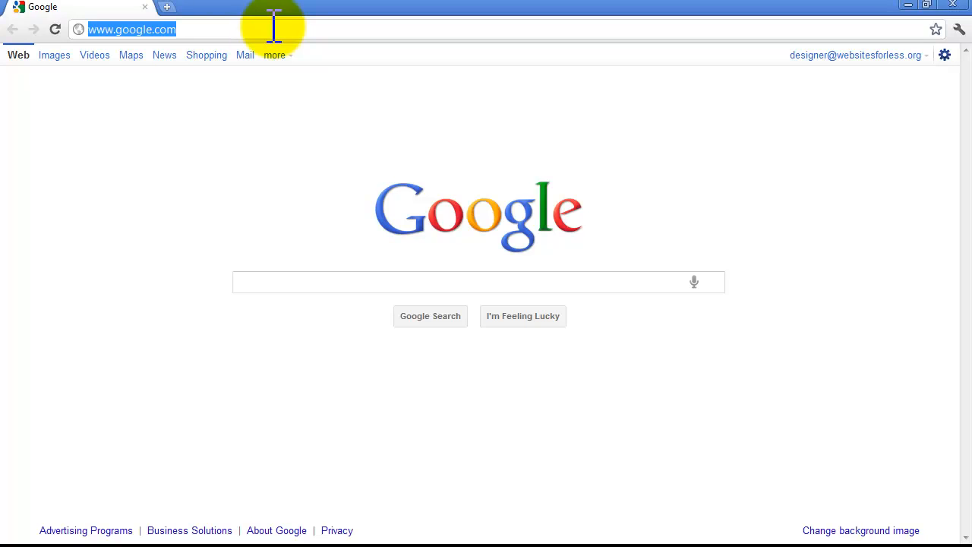
text(sampleclient.info/wp-admin/)
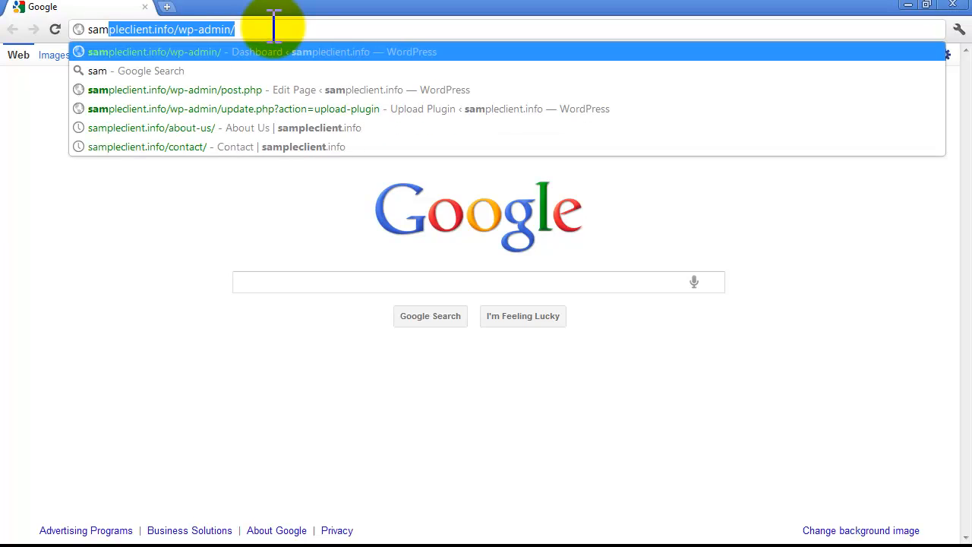
key(Return)
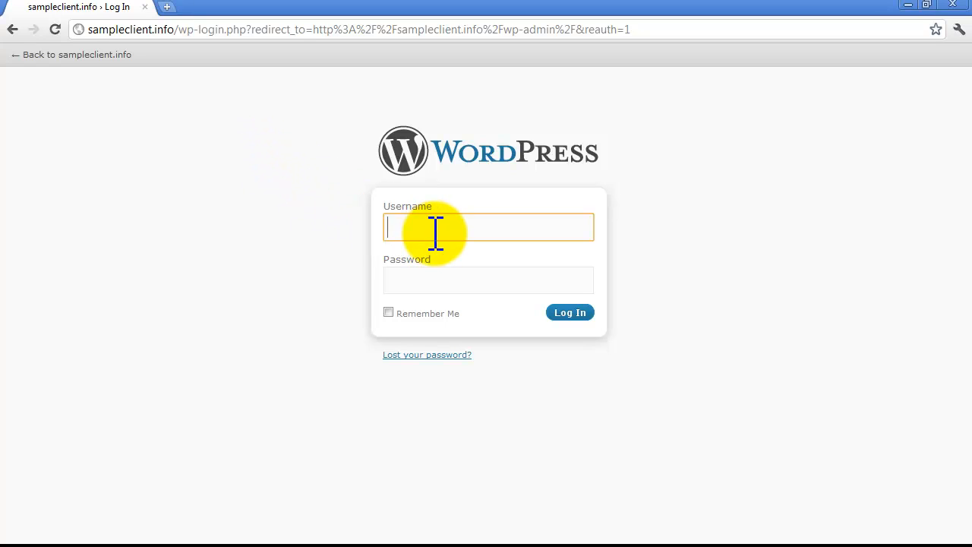
Log in to the WordPress site with the username admin and the account password.
text(admin)
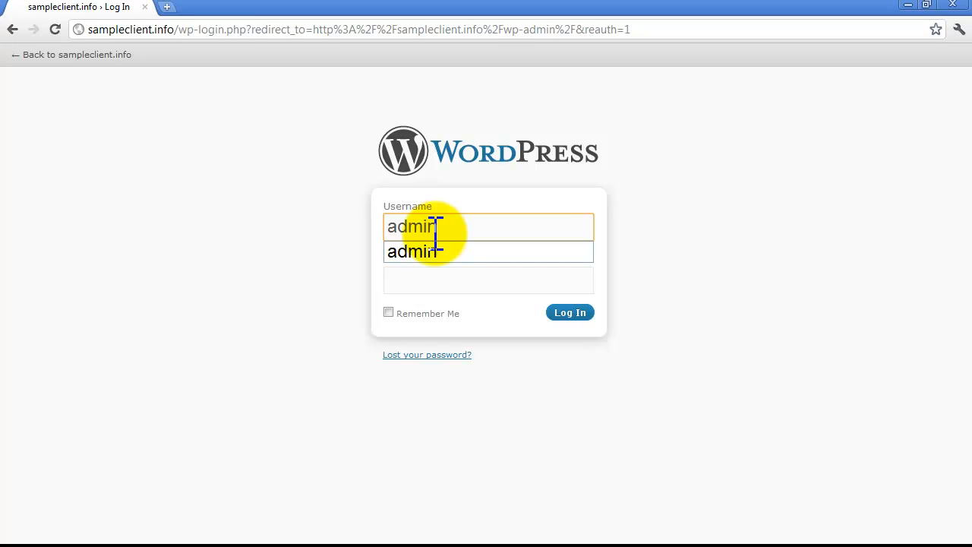
key(Tab)
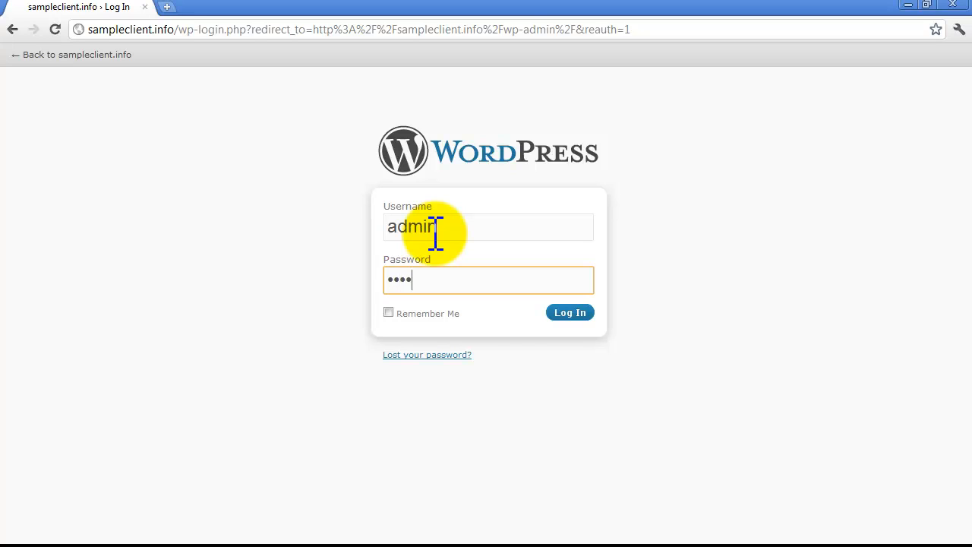
key(Return)
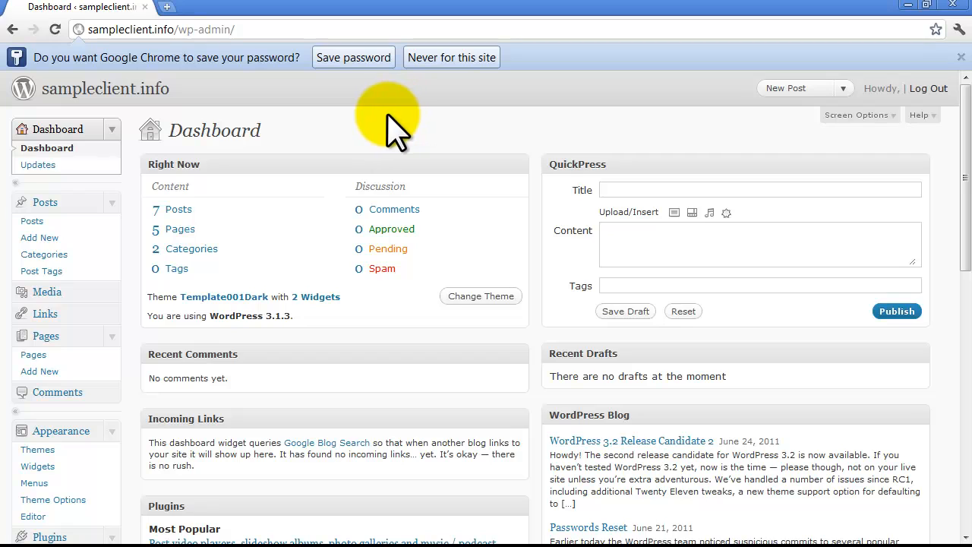
Open the sampleclient.info home page in a separate tab and look over its image slider.
right_click(128, 106)
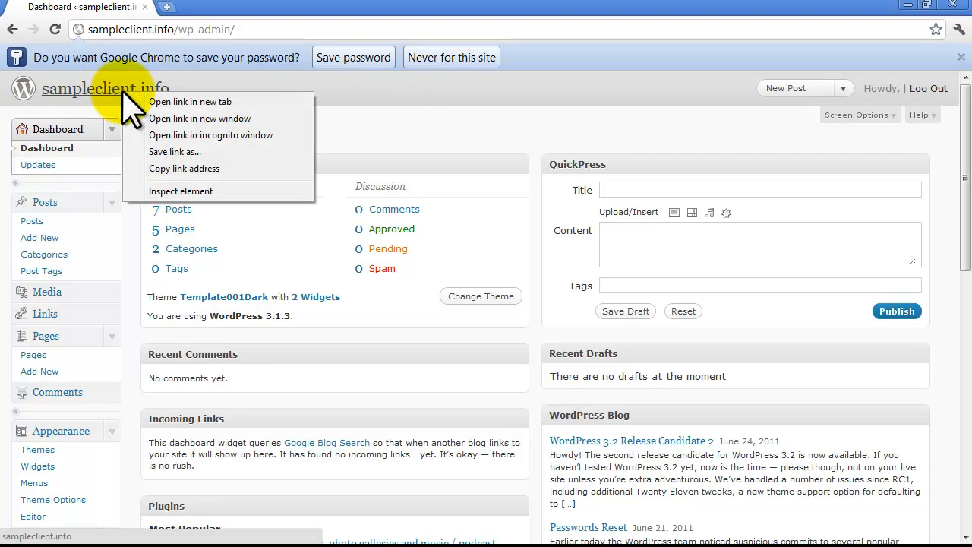
click(190, 101)
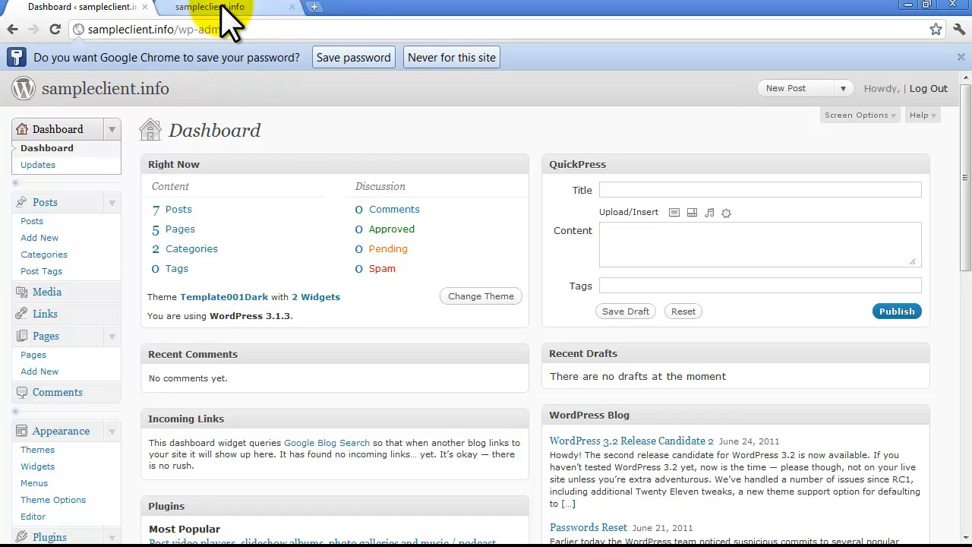
click(220, 7)
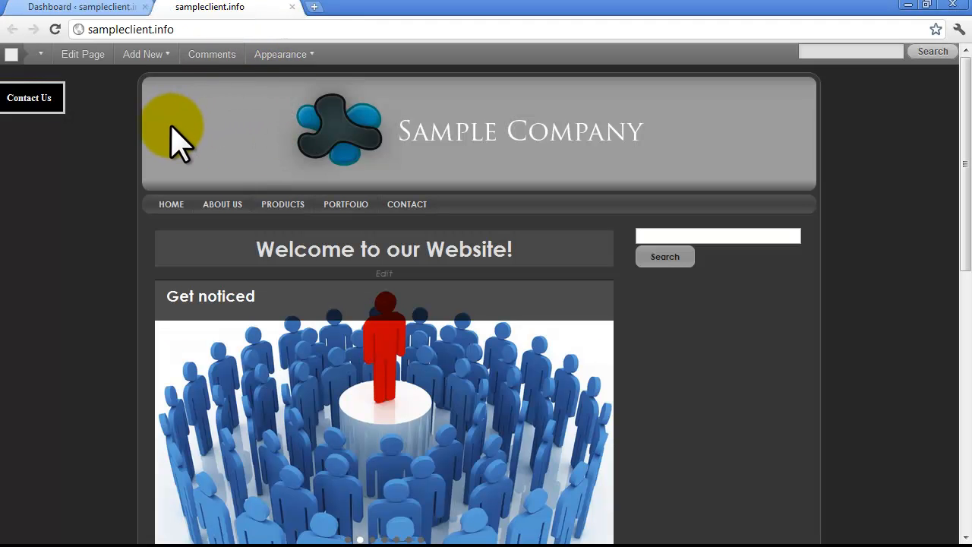
scroll(163, 182, down, 2)
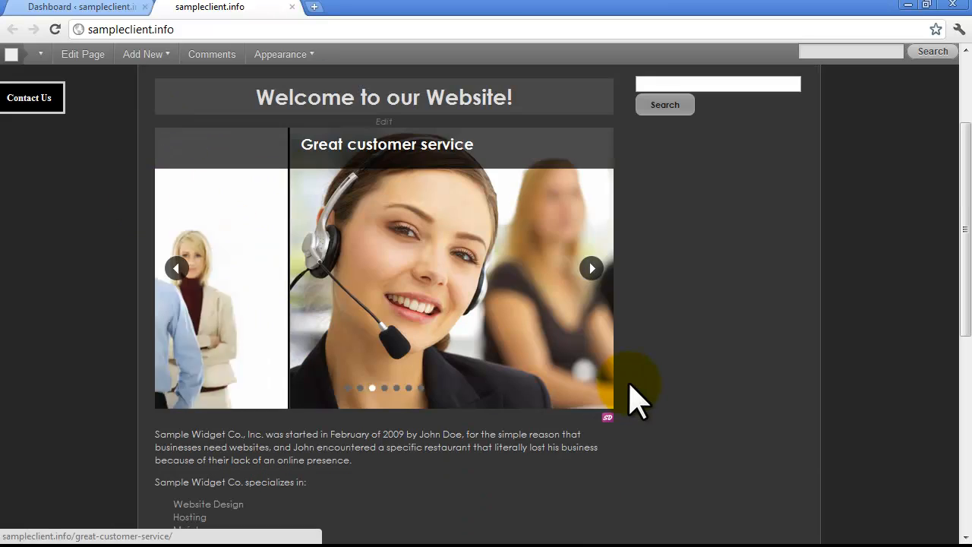
scroll(607, 372, up, 1)
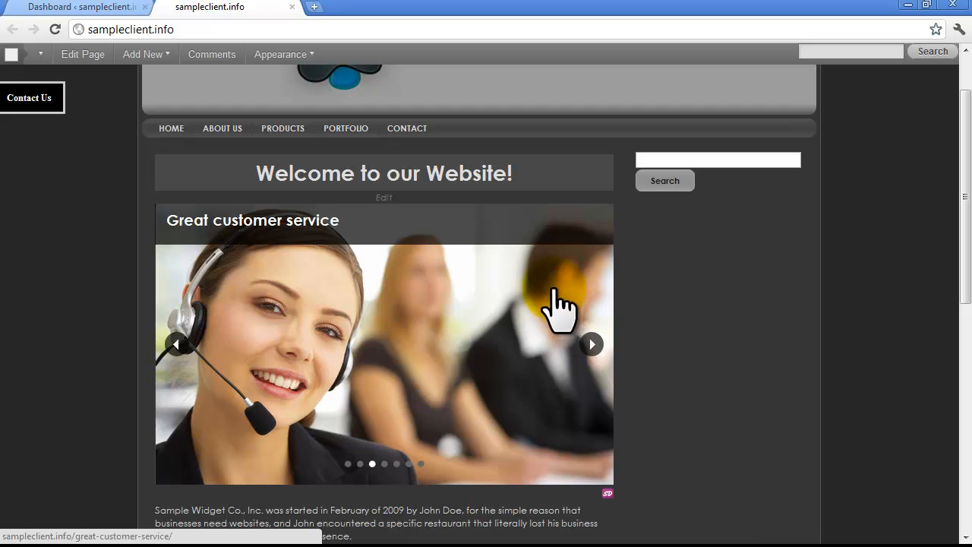
Return to the WordPress dashboard and open the Home Page Slider in the SlideDeck plugin for editing.
click(86, 7)
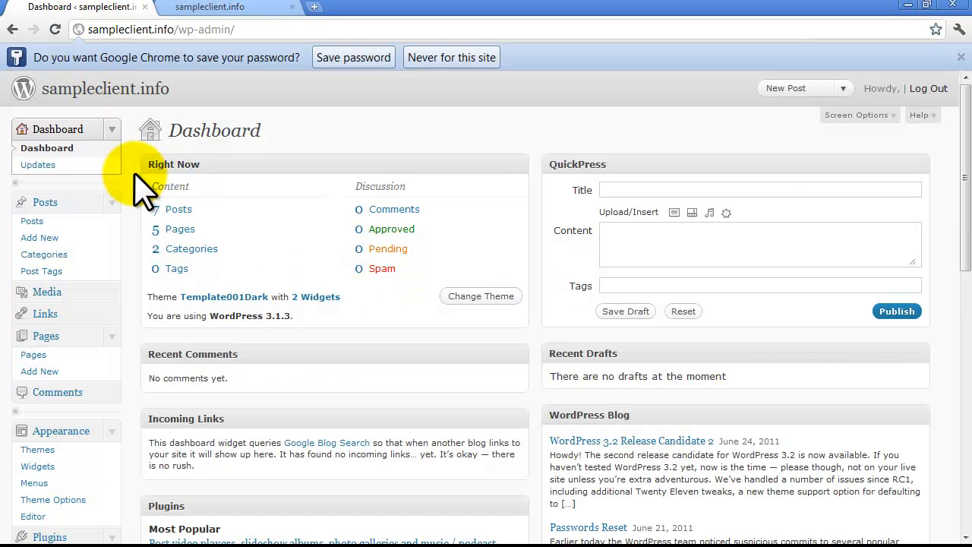
scroll(140, 190, down, 10)
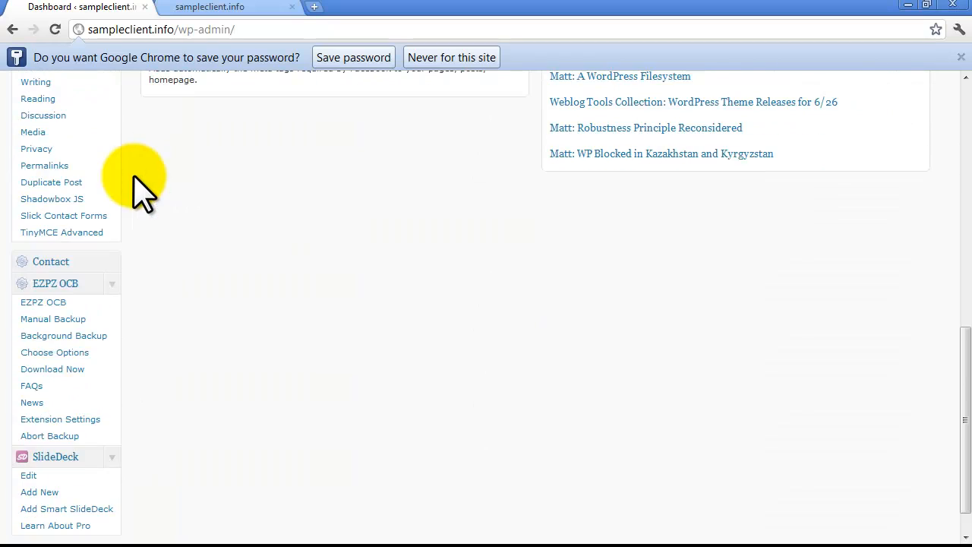
scroll(145, 190, down, 1)
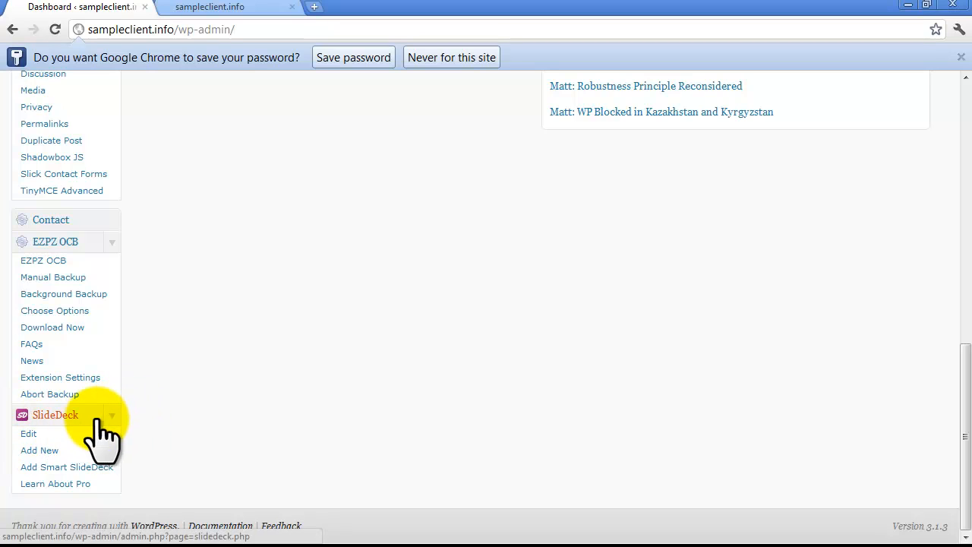
scroll(61, 445, up, 1)
scroll(65, 444, up, 7)
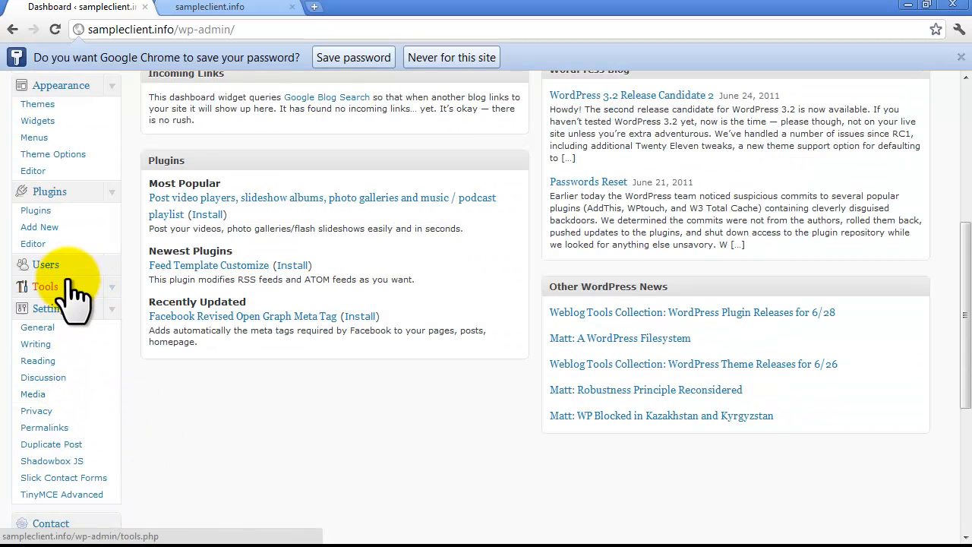
scroll(66, 259, down, 8)
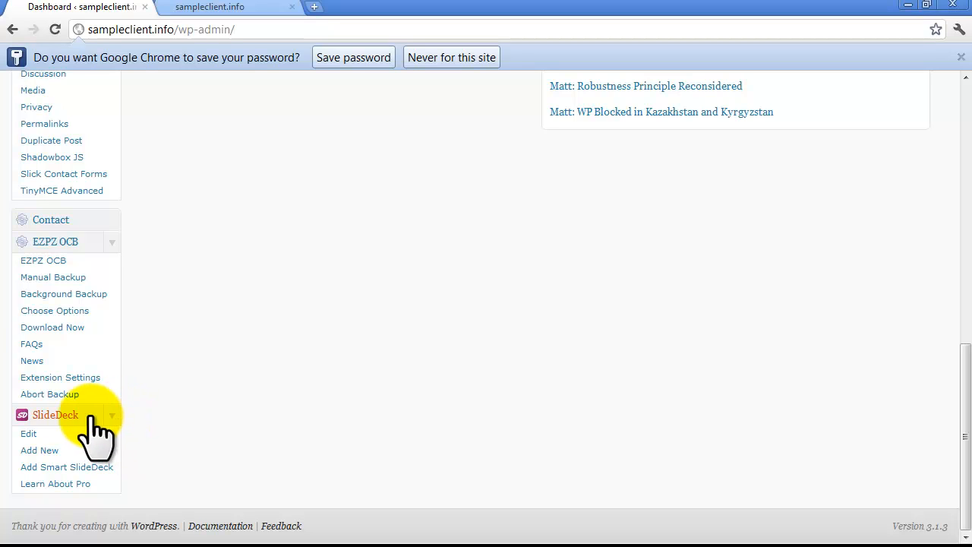
click(59, 417)
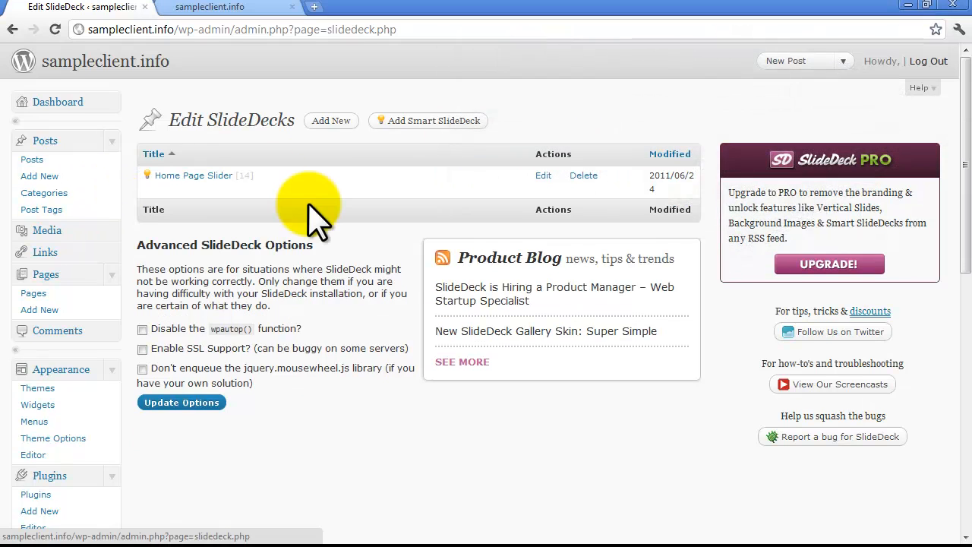
click(175, 176)
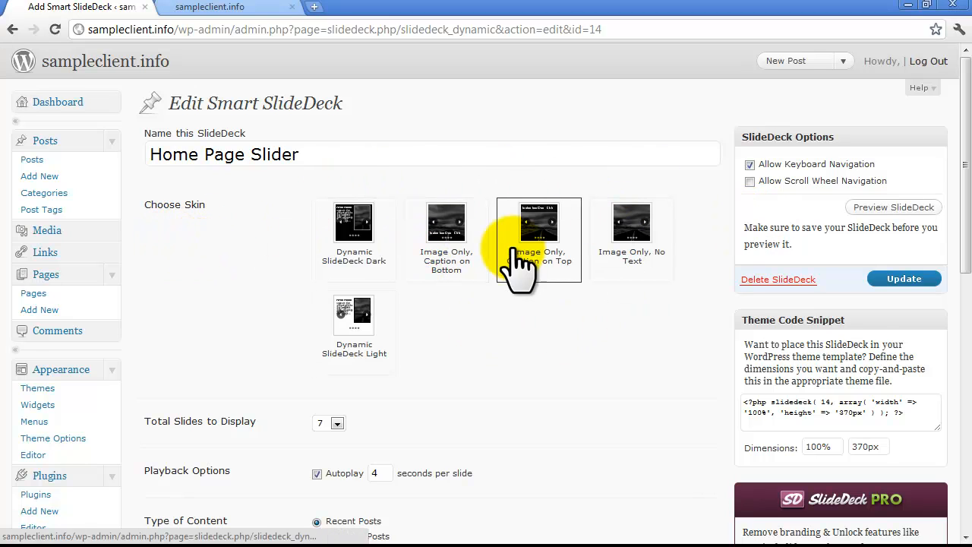
Review the Home Page Slider's skin, total slides, playback options, type of content and category filter.
scroll(705, 190, down, 2)
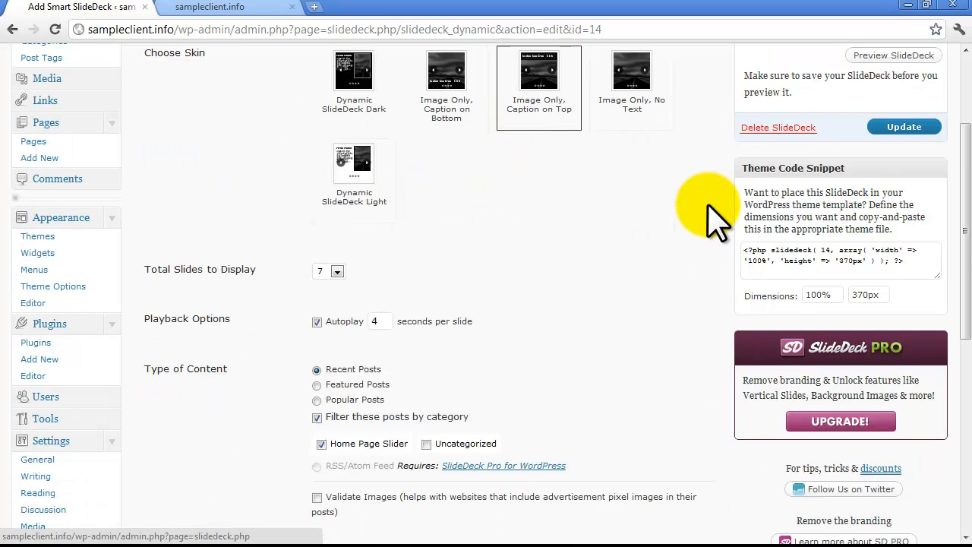
scroll(710, 213, down, 1)
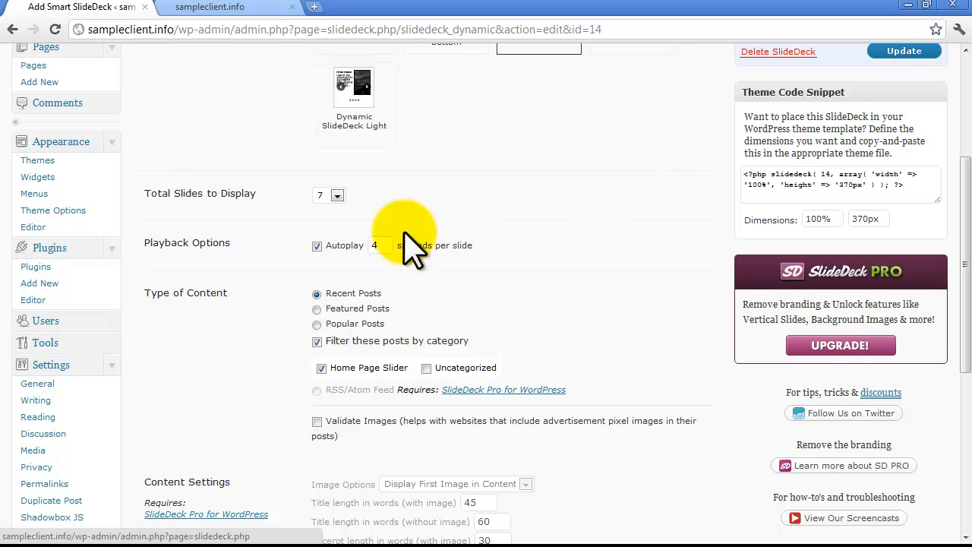
drag(149, 293, 242, 294)
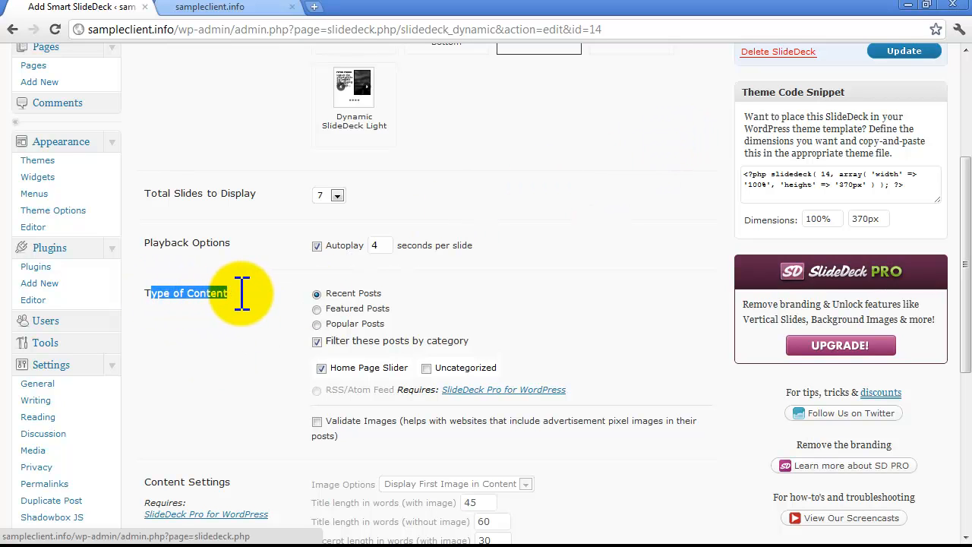
click(241, 297)
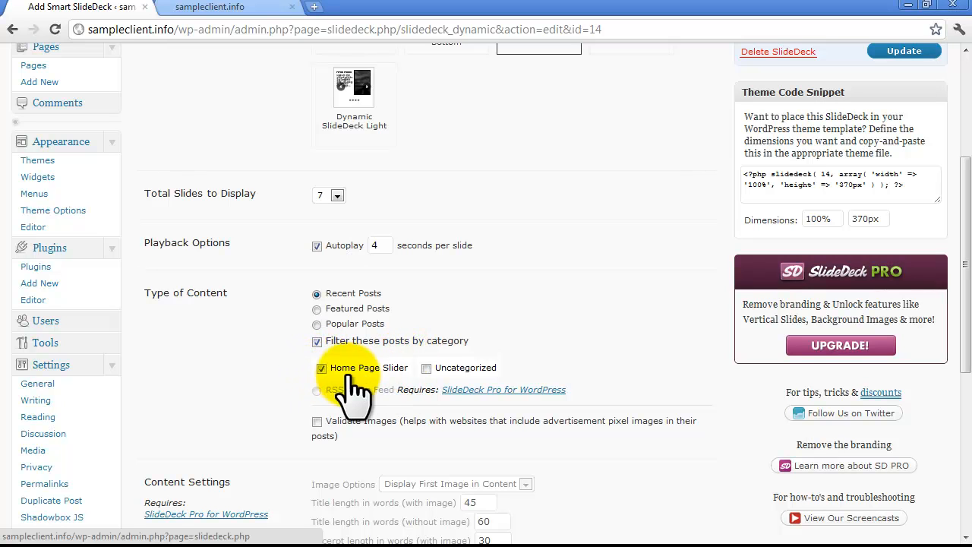
Go to the site's posts and start a new post titled "Sample Caption 1".
scroll(323, 403, up, 3)
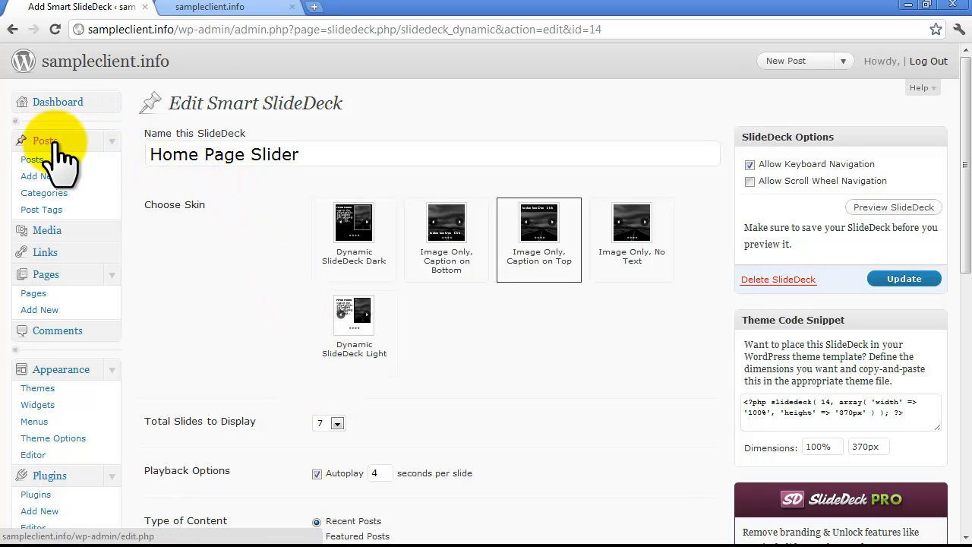
click(111, 142)
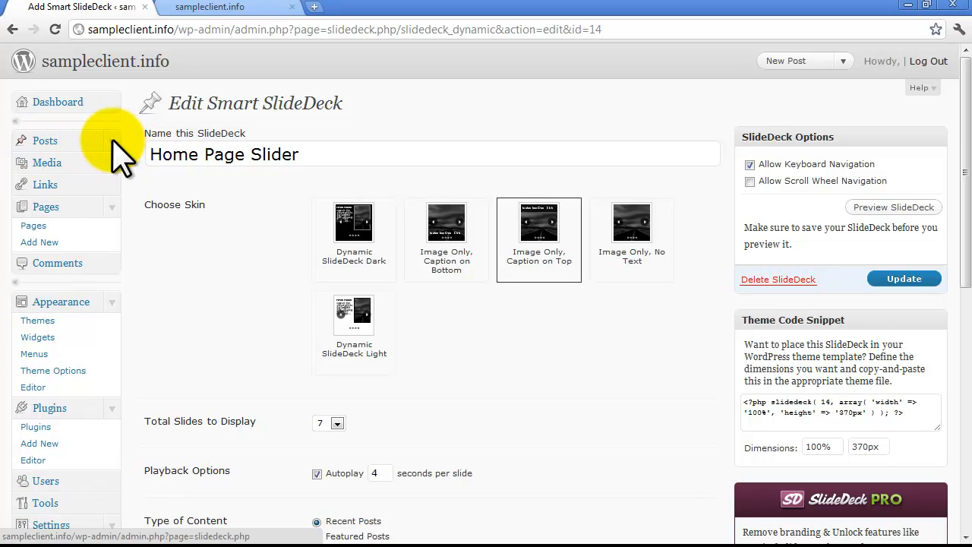
click(113, 142)
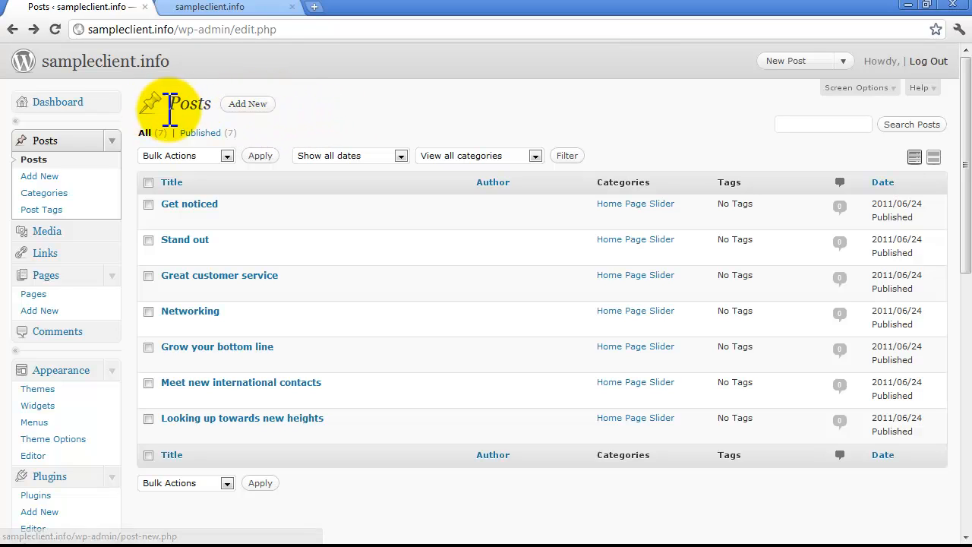
click(259, 104)
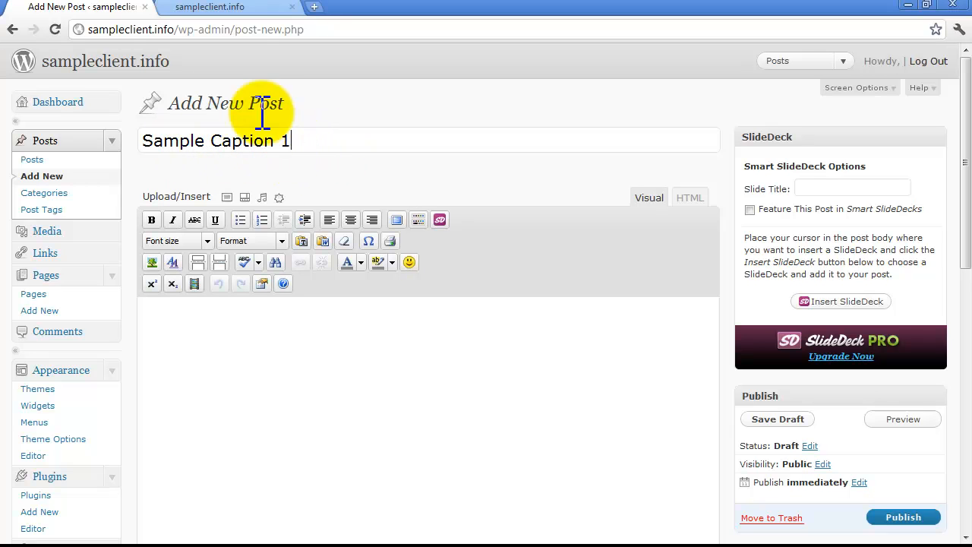
Compare the new post's title with the slide captions on the live home page, then return to the post editor.
click(239, 7)
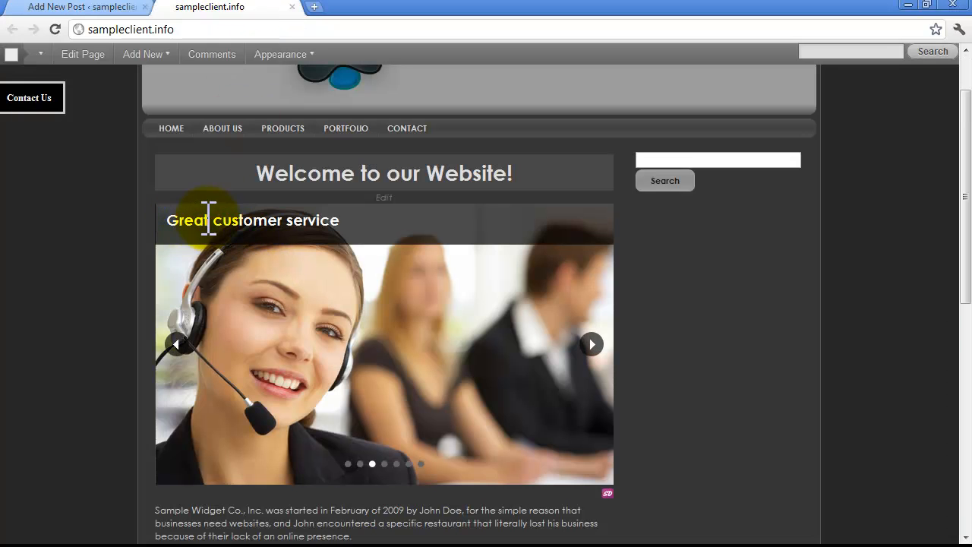
click(143, 54)
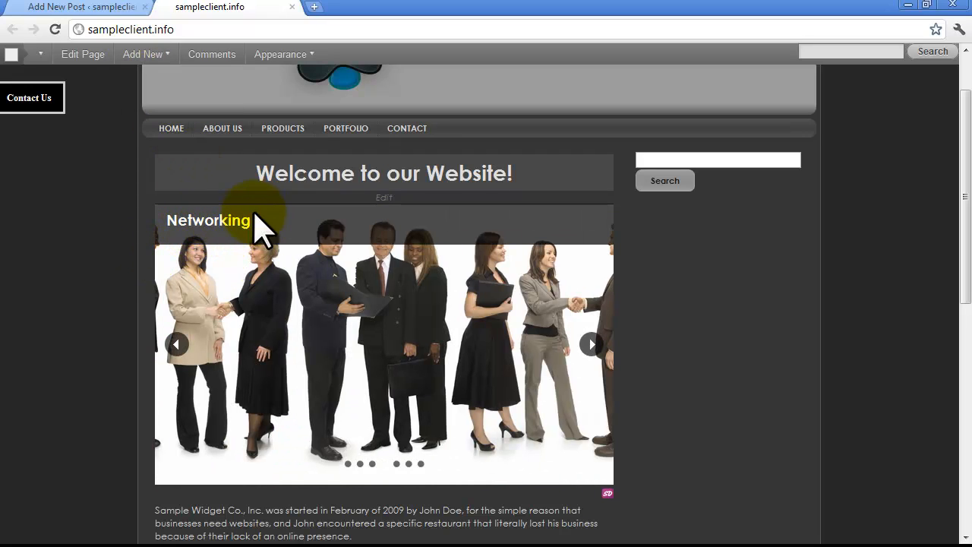
click(78, 9)
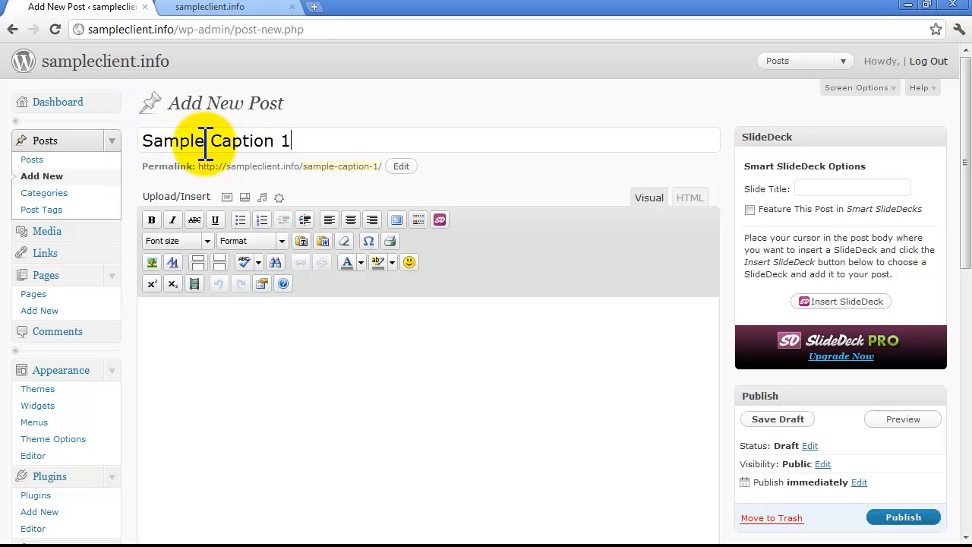
click(240, 7)
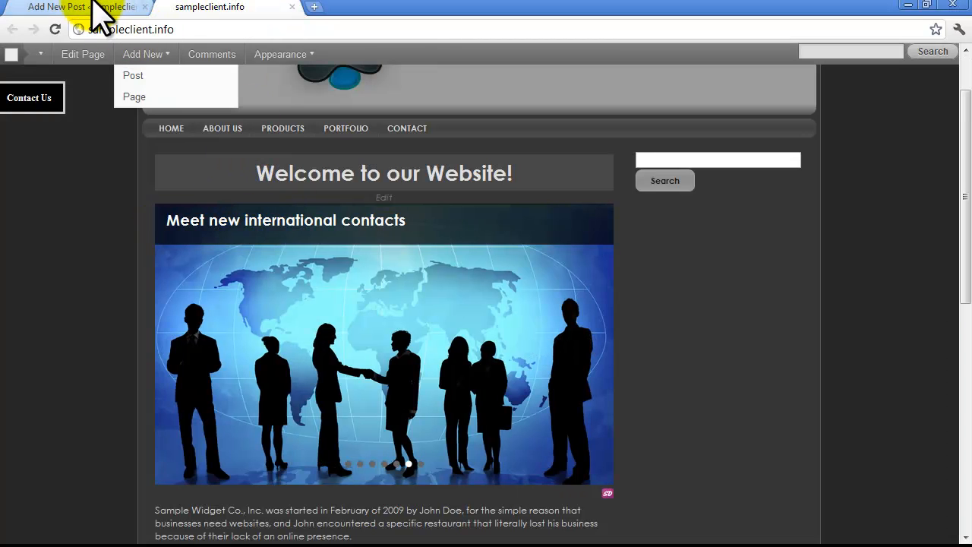
click(38, 7)
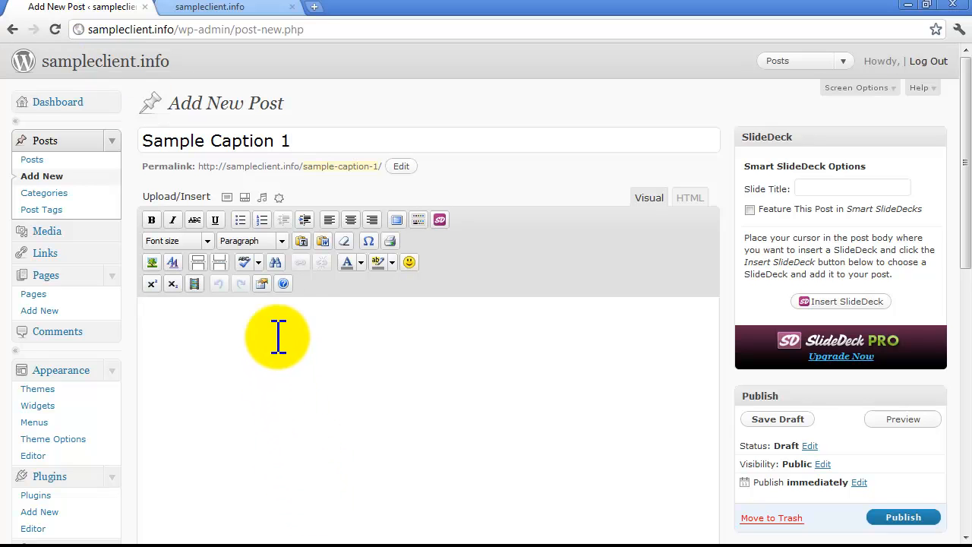
Upload the newimage JPEG from the computer's Desktop as an image for the post.
click(226, 198)
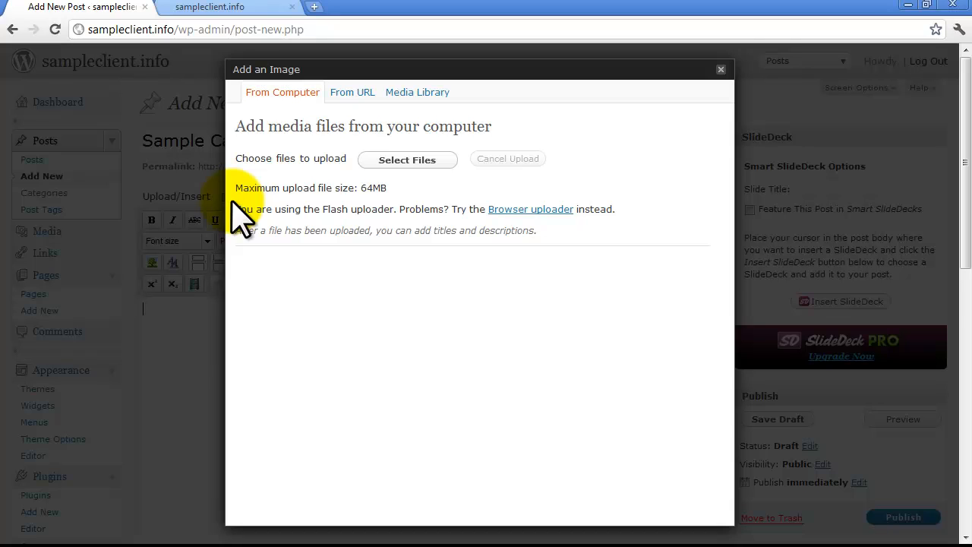
click(721, 69)
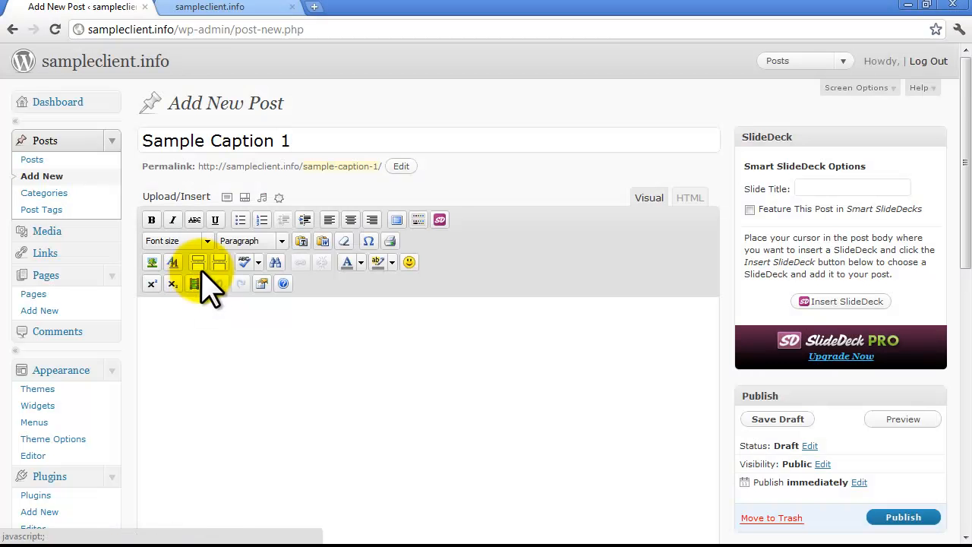
click(227, 198)
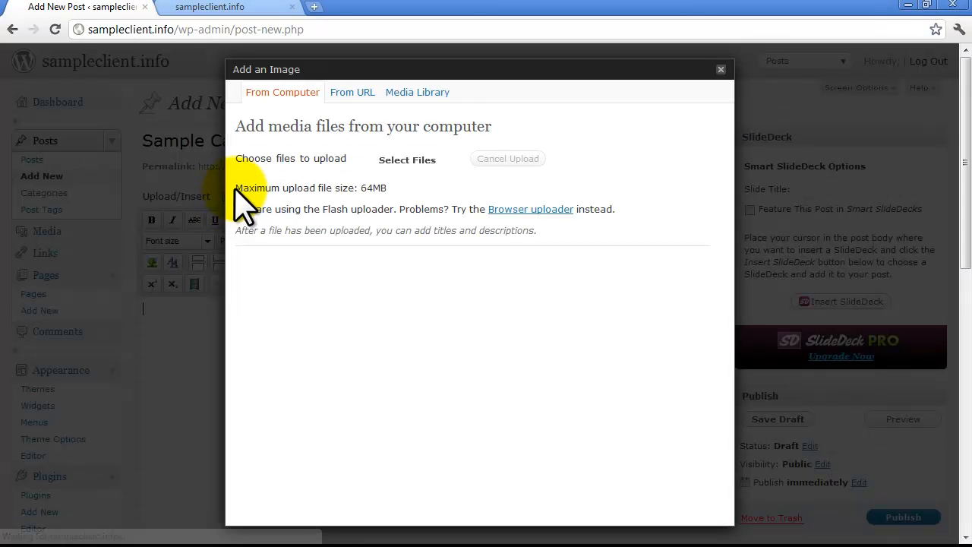
click(399, 161)
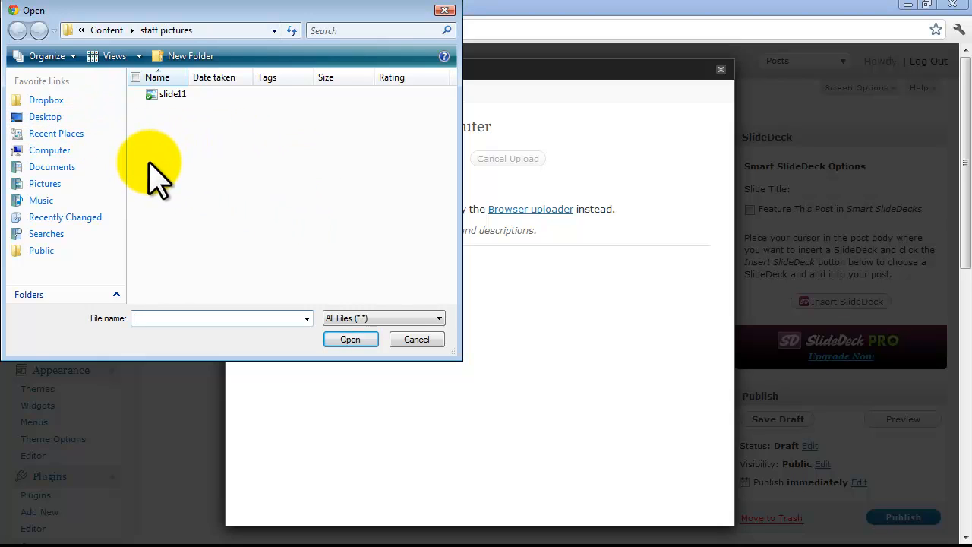
click(61, 118)
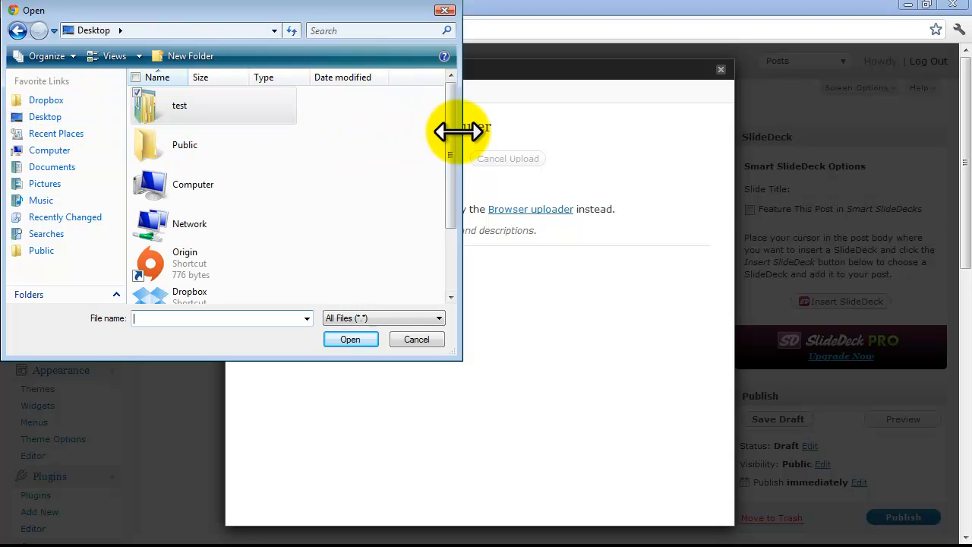
drag(449, 152, 454, 213)
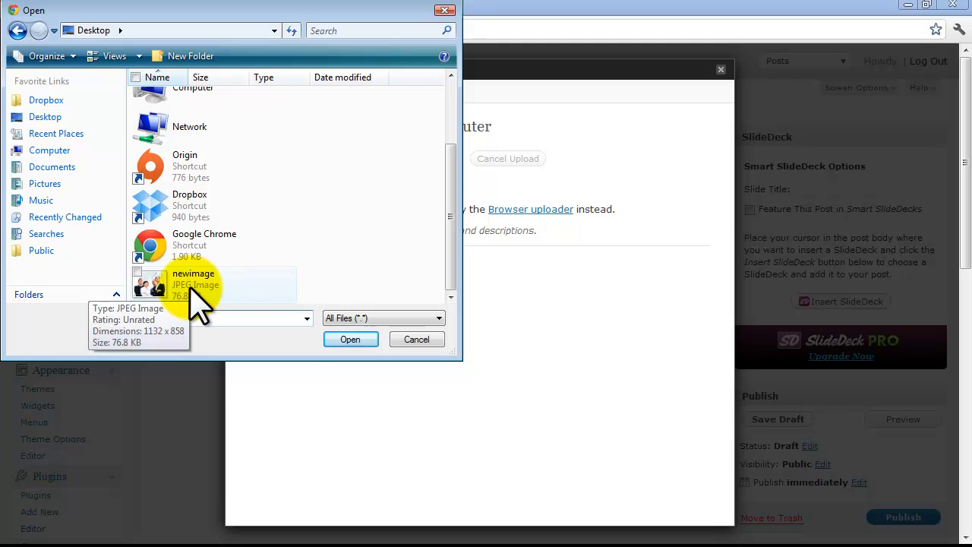
click(196, 300)
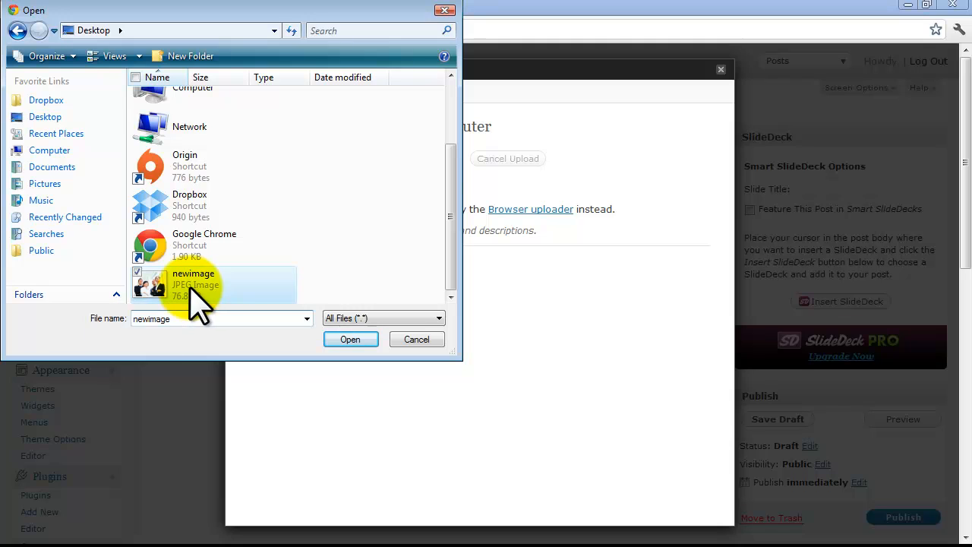
click(350, 339)
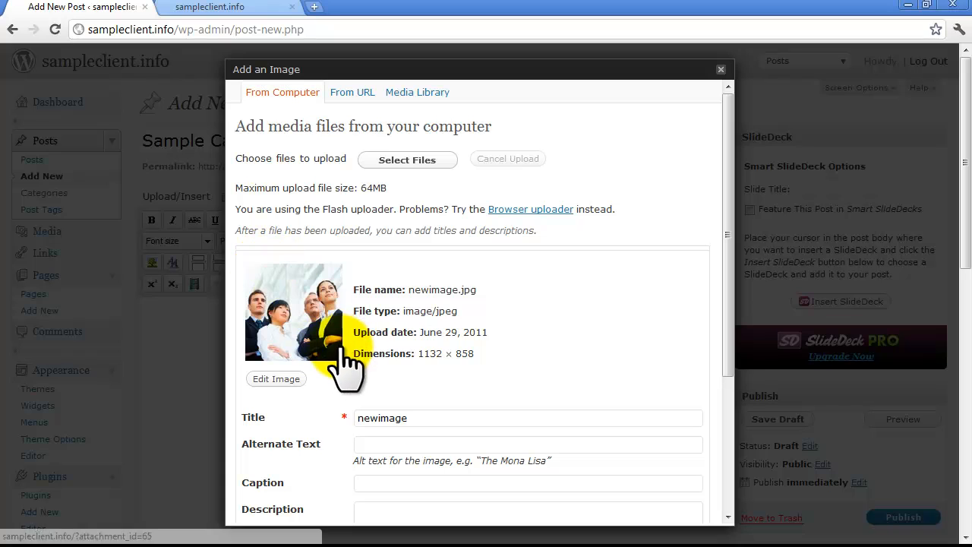
Change the uploaded image's title to "Sample Caption 1".
scroll(388, 361, down, 1)
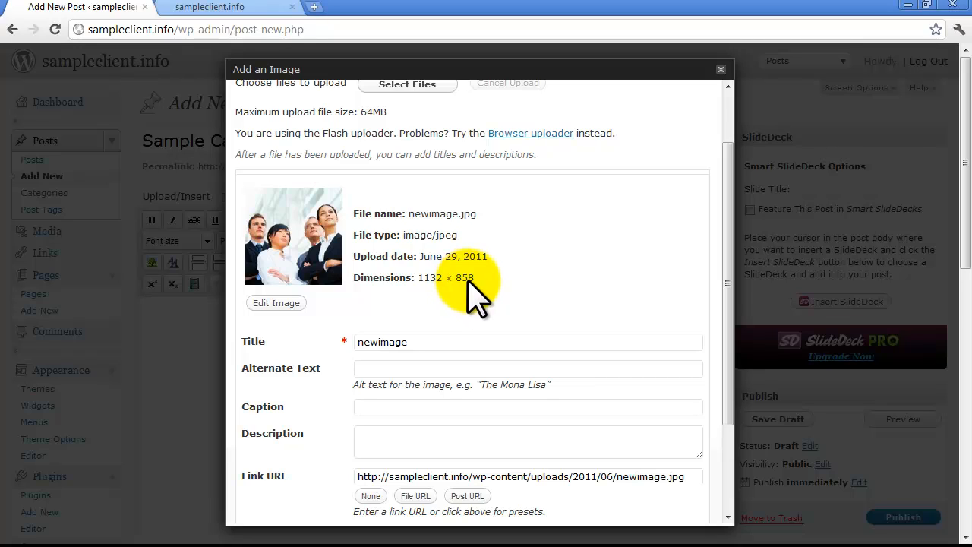
scroll(471, 300, down, 1)
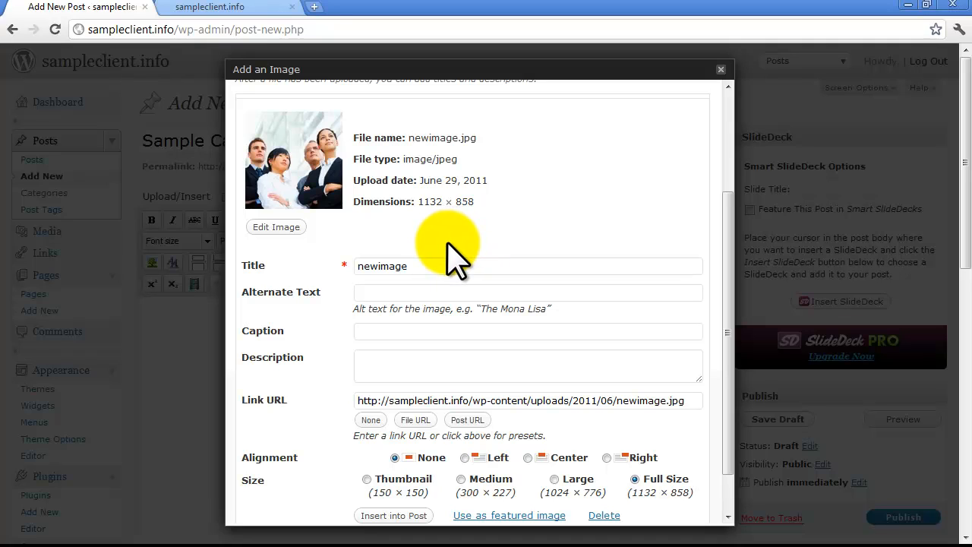
scroll(464, 259, down, 1)
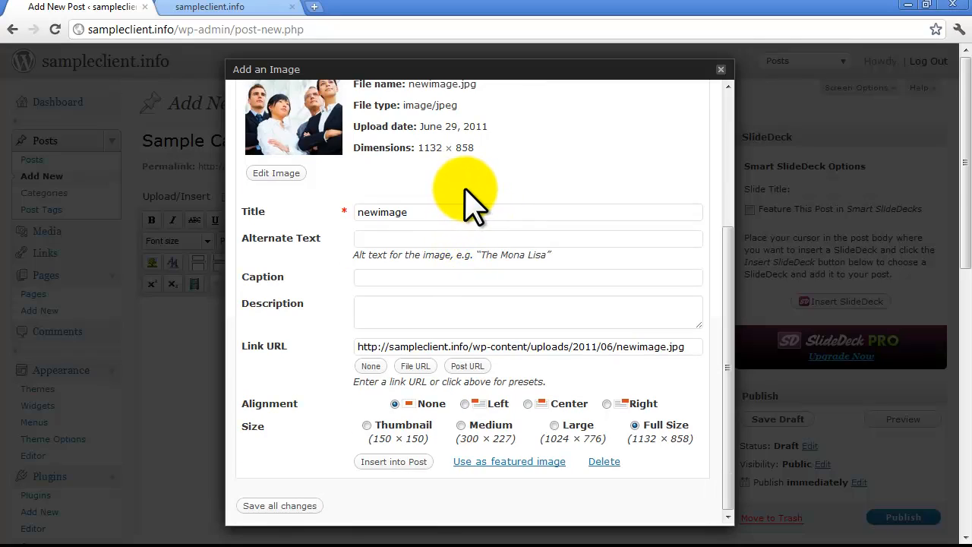
scroll(471, 201, down, 1)
drag(427, 212, 304, 211)
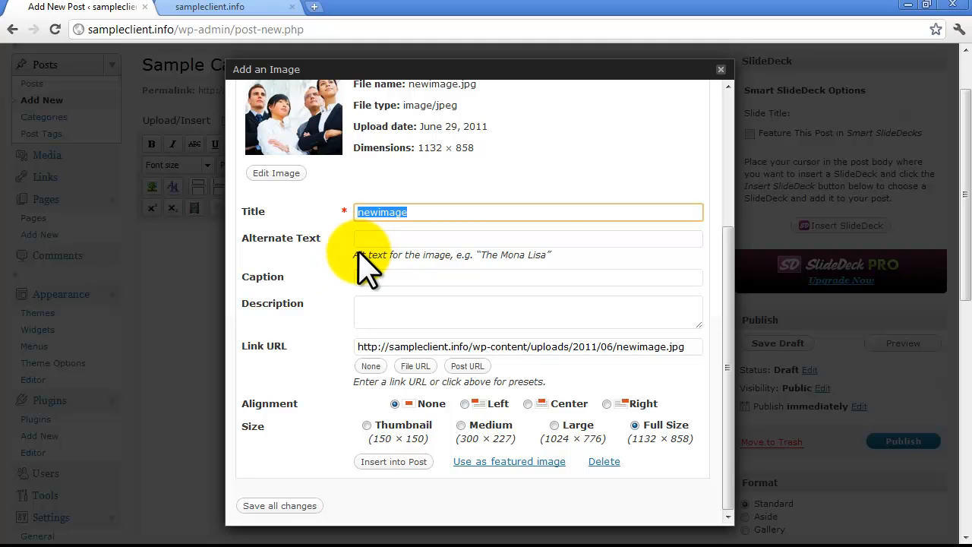
scroll(372, 288, up, 2)
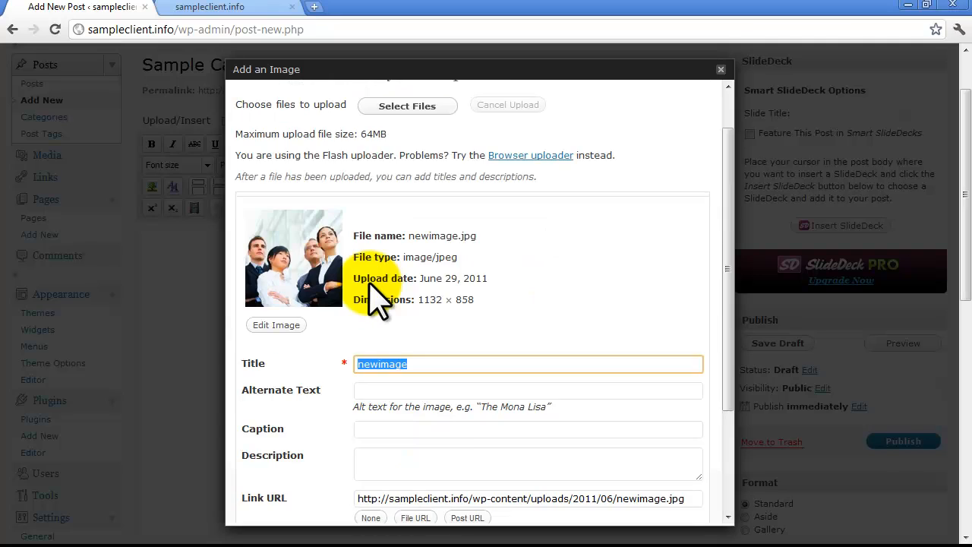
scroll(372, 288, down, 2)
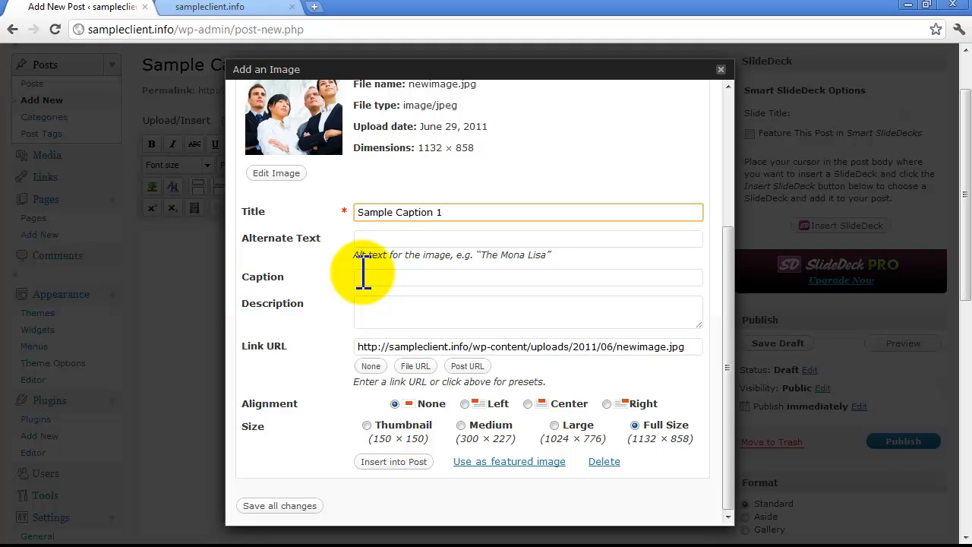
click(288, 332)
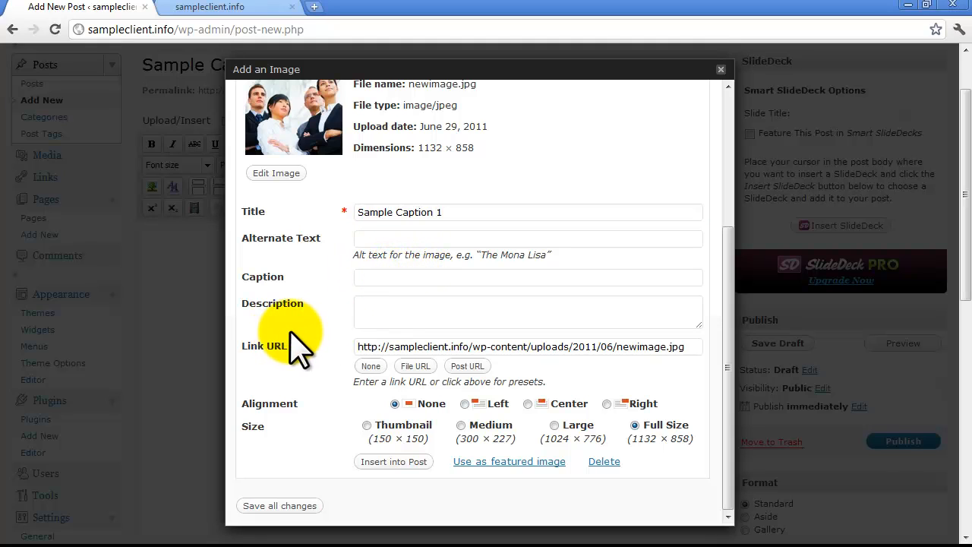
Remove the image's link URL and insert the image into the post at full size with no alignment.
click(372, 367)
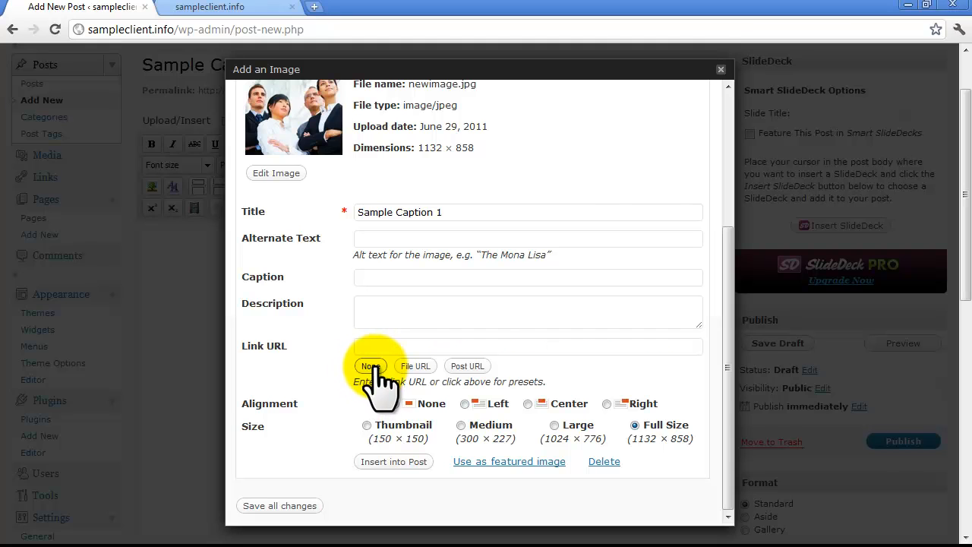
scroll(322, 397, down, 1)
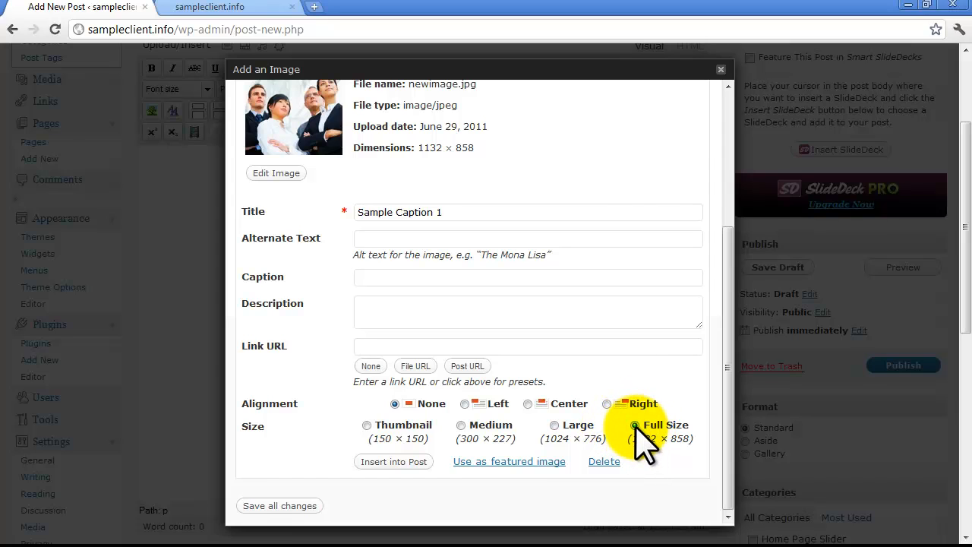
click(405, 459)
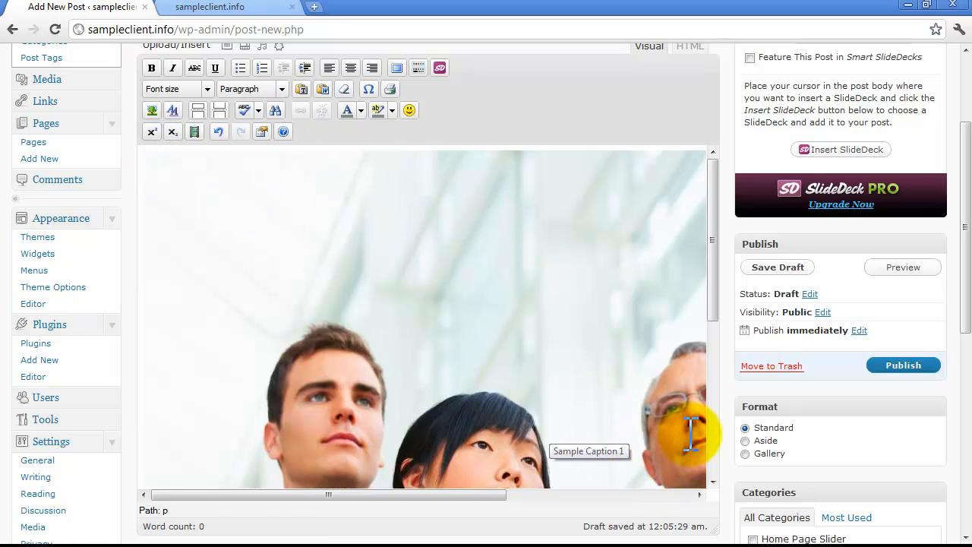
Assign the post to the Home Page Slider category.
scroll(734, 395, up, 1)
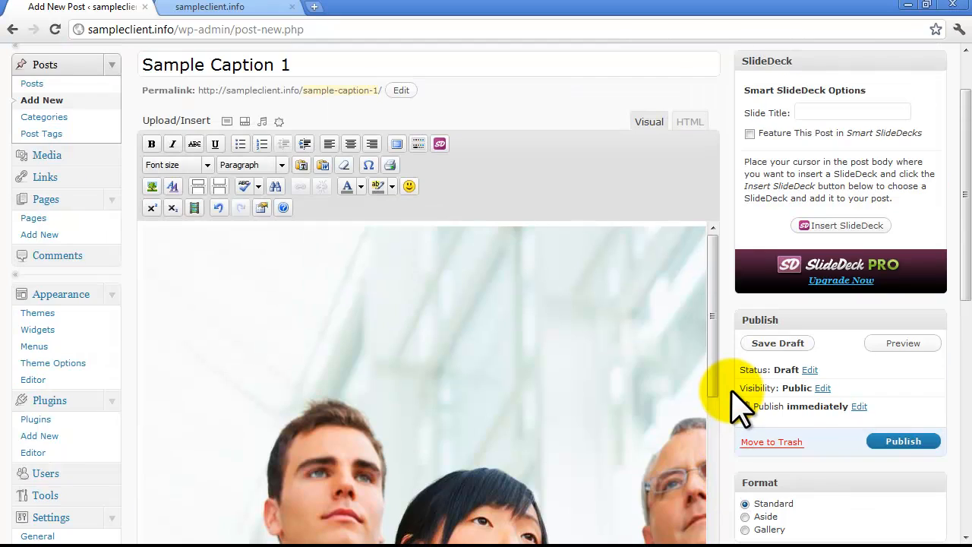
scroll(734, 395, down, 2)
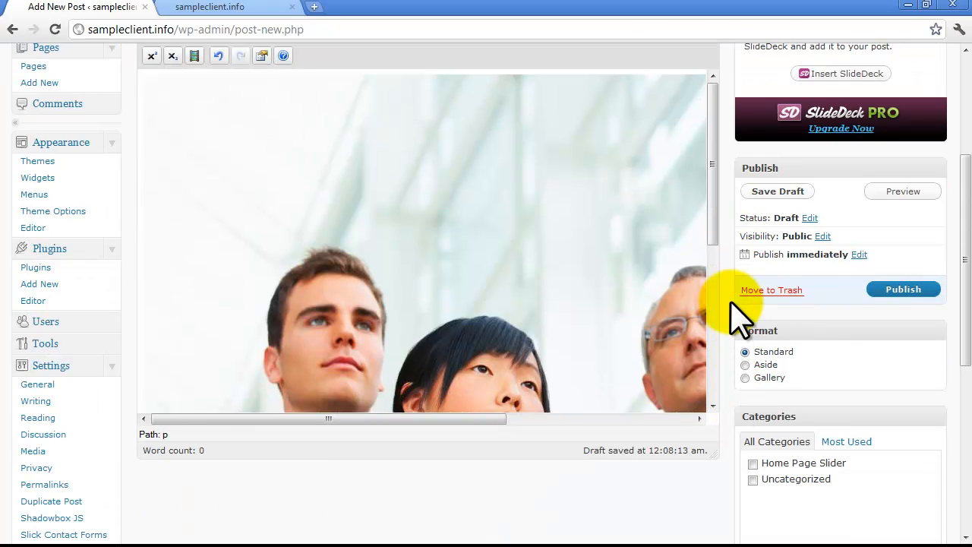
scroll(734, 343, down, 1)
scroll(714, 427, down, 1)
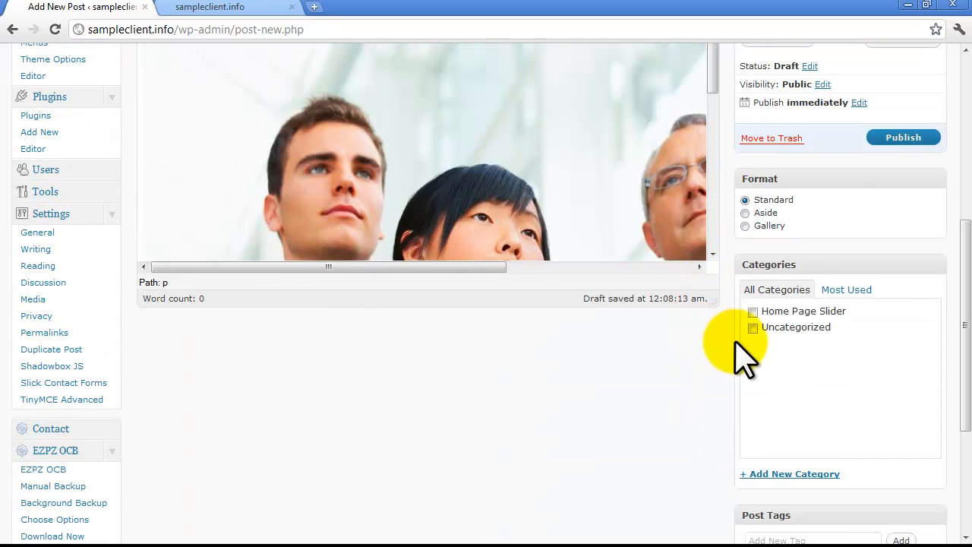
click(755, 312)
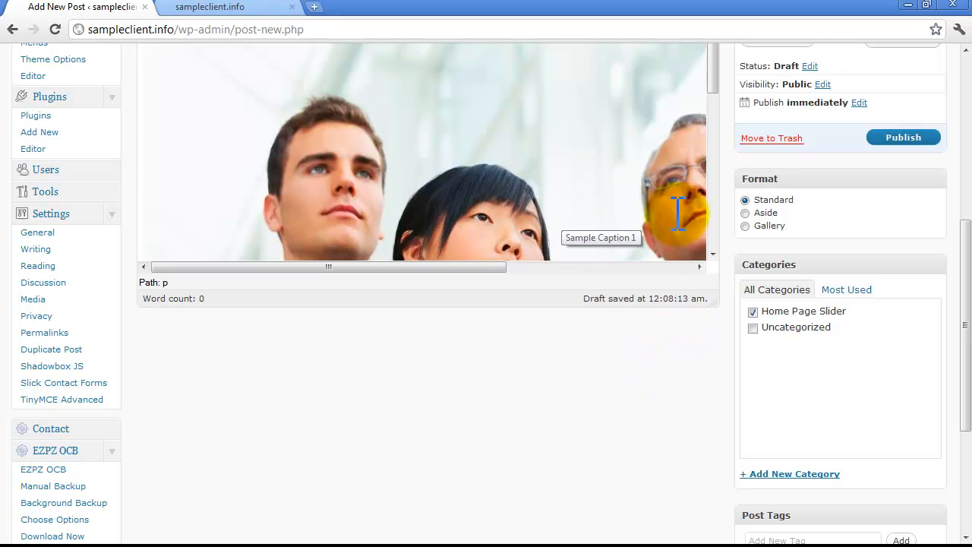
Check the post's title and publish the post.
scroll(744, 364, up, 5)
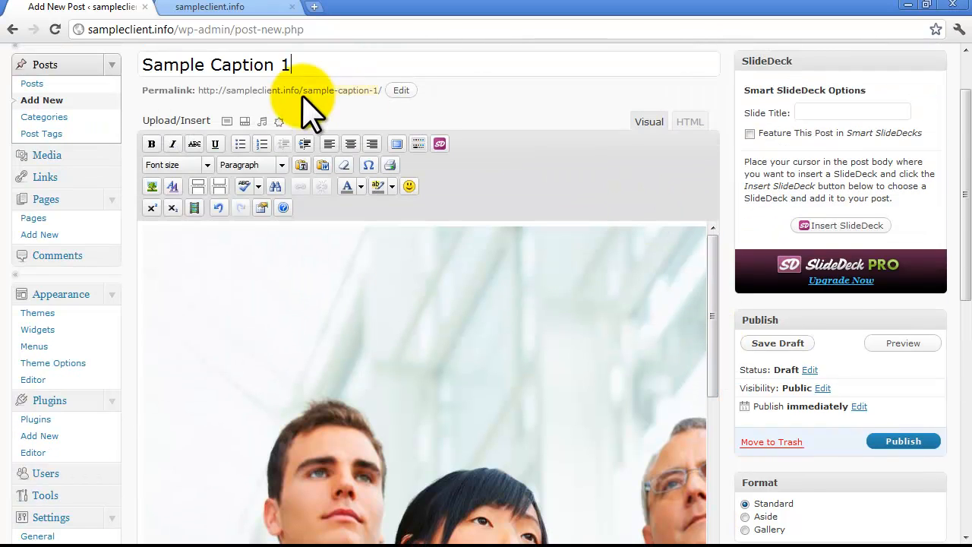
drag(322, 61, 151, 62)
click(154, 65)
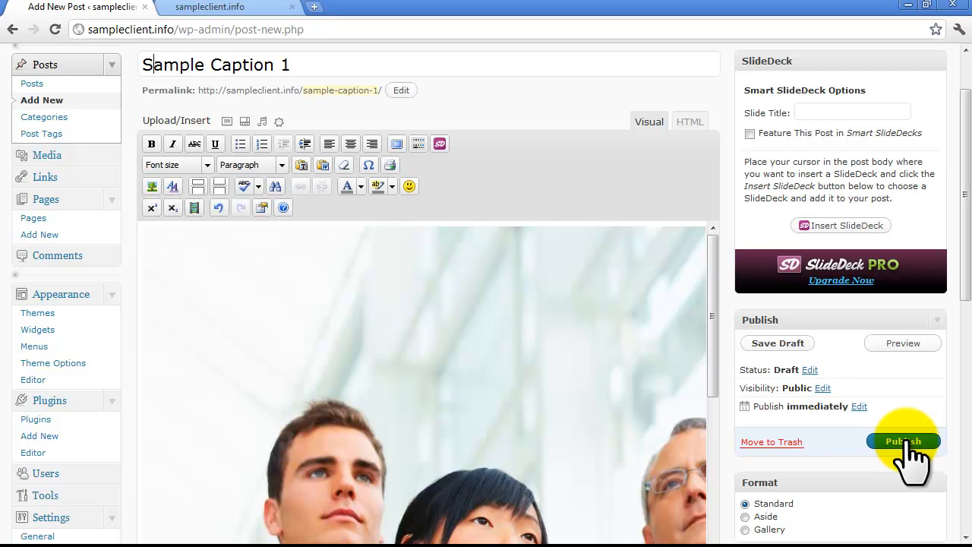
click(911, 444)
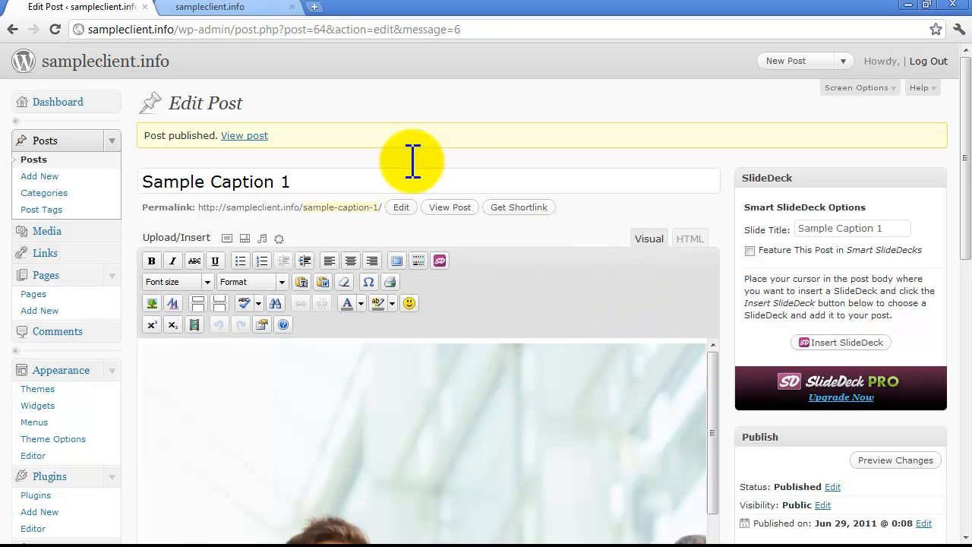
Reload the live home page, check its slider for the new slide, and return to the post editor.
click(225, 10)
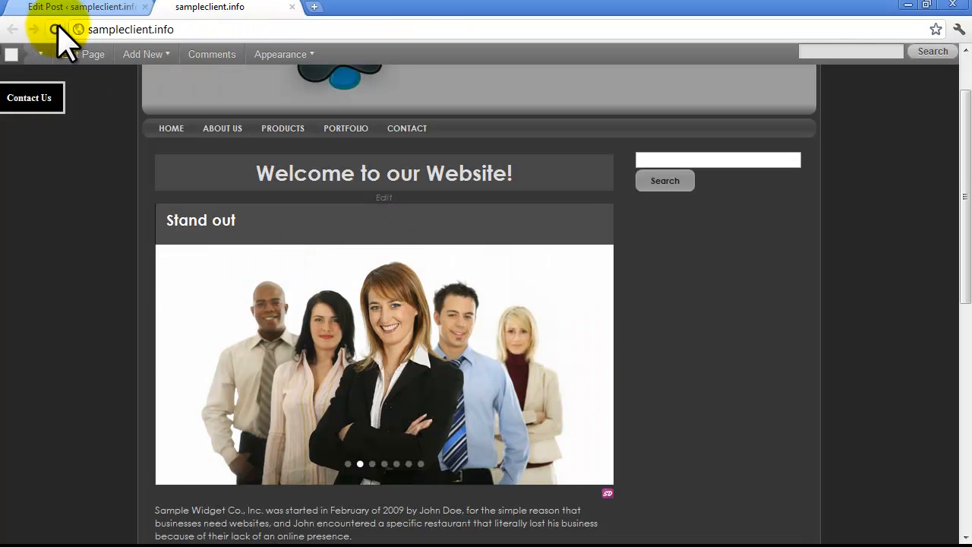
click(55, 29)
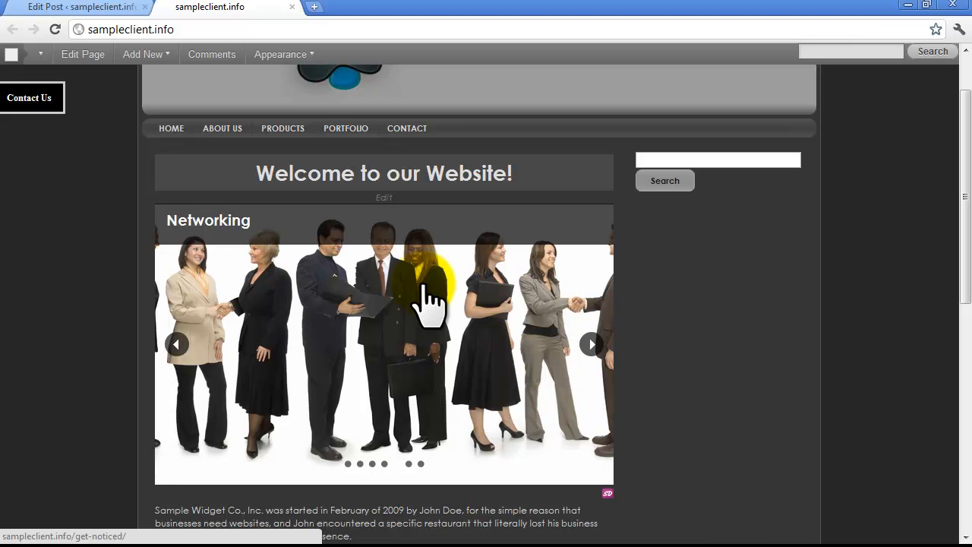
click(30, 8)
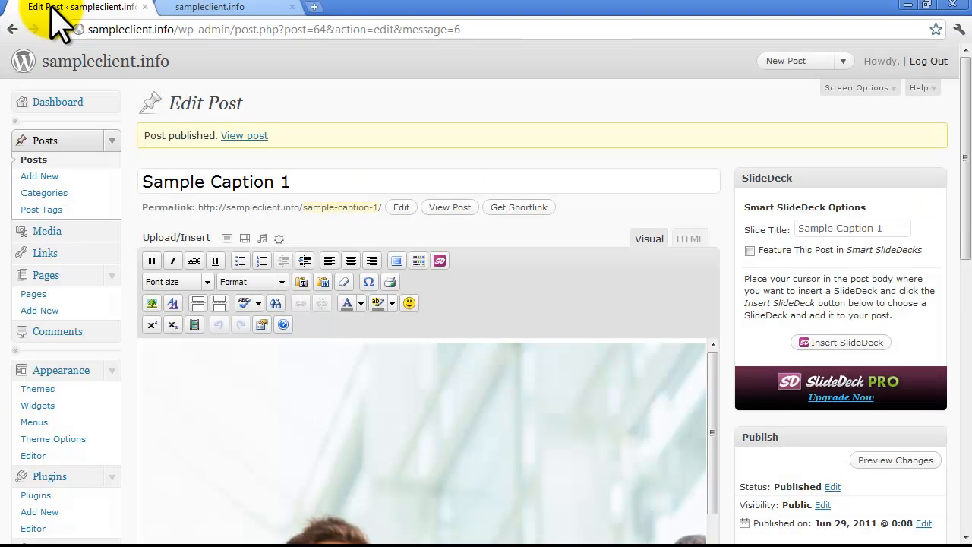
Go to the SlideDeck plugin's list of SlideDecks and open the Home Page Slider for editing.
scroll(145, 164, down, 3)
scroll(140, 163, down, 10)
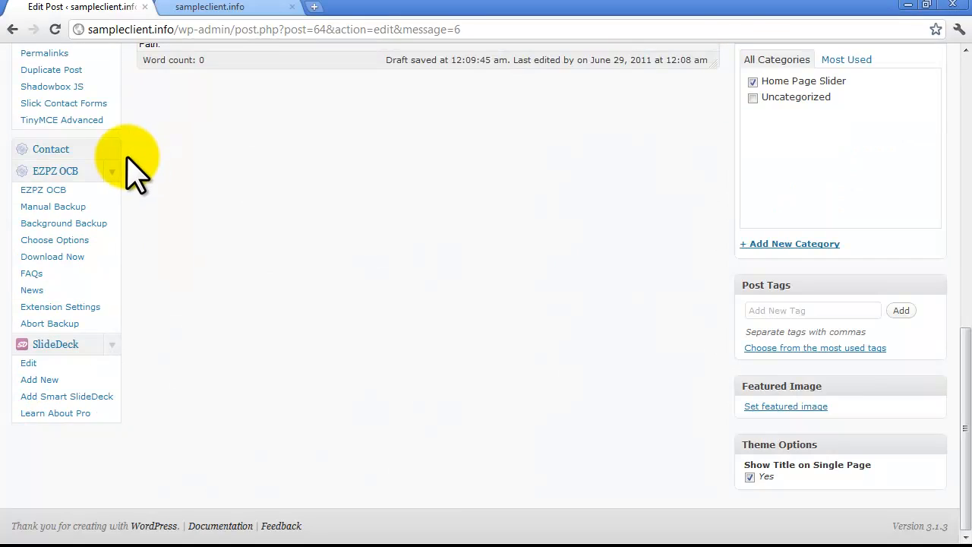
click(68, 346)
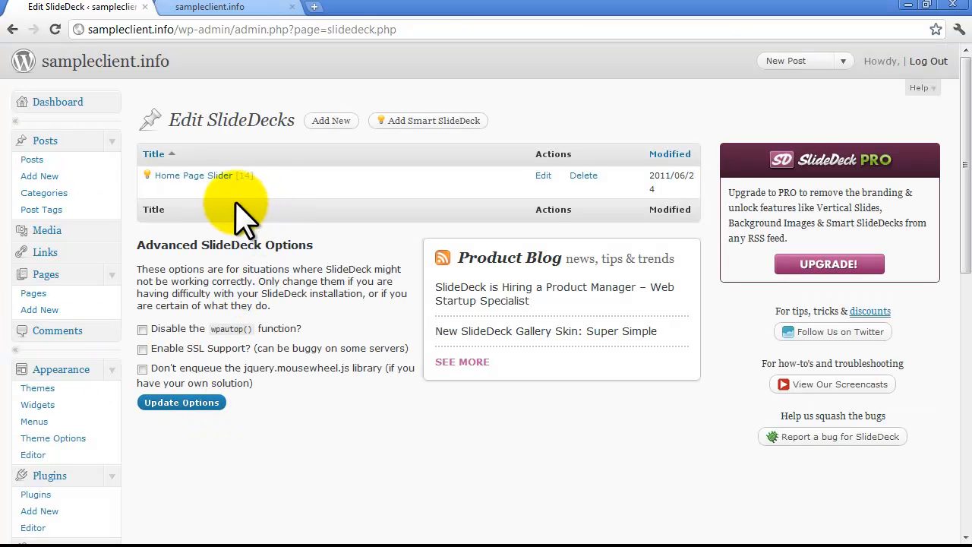
click(201, 176)
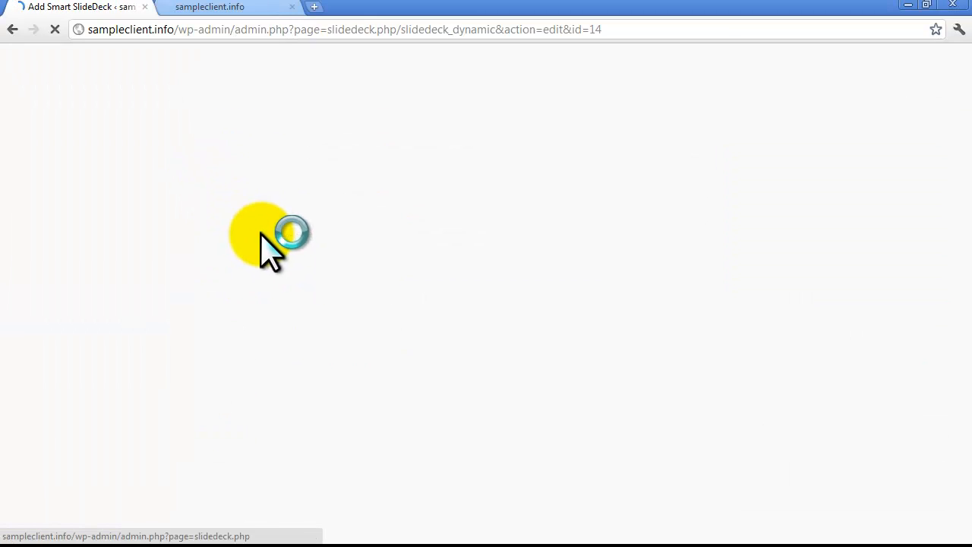
Set the Home Page Slider's total slides to display to 8.
scroll(277, 239, down, 1)
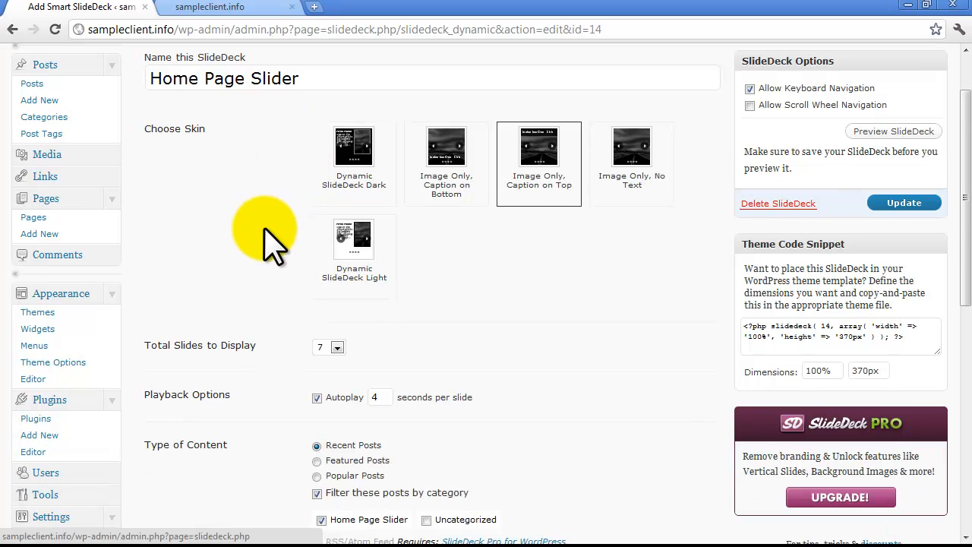
scroll(266, 228, down, 1)
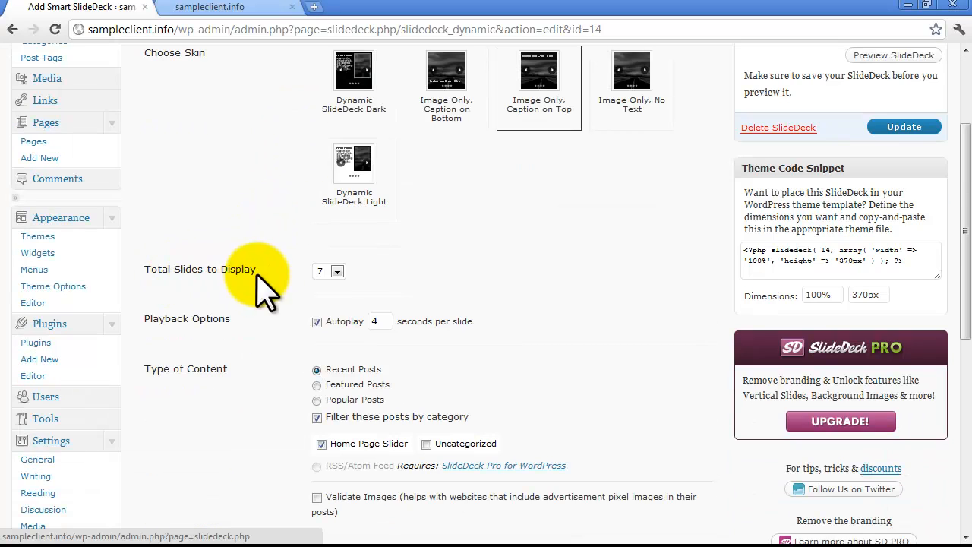
click(336, 272)
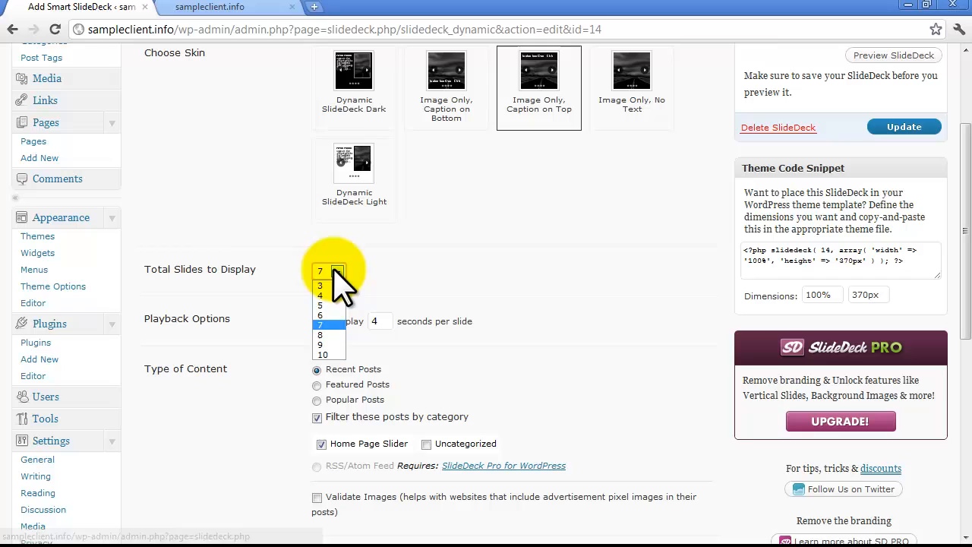
click(330, 342)
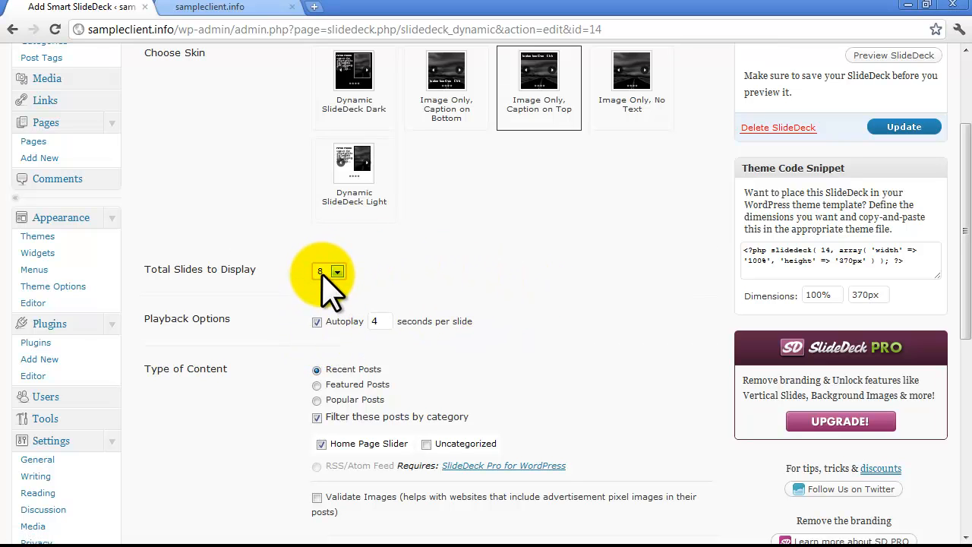
Save the Home Page Slider's settings, and reload the live home page to check the slider for the added slide.
scroll(792, 228, up, 2)
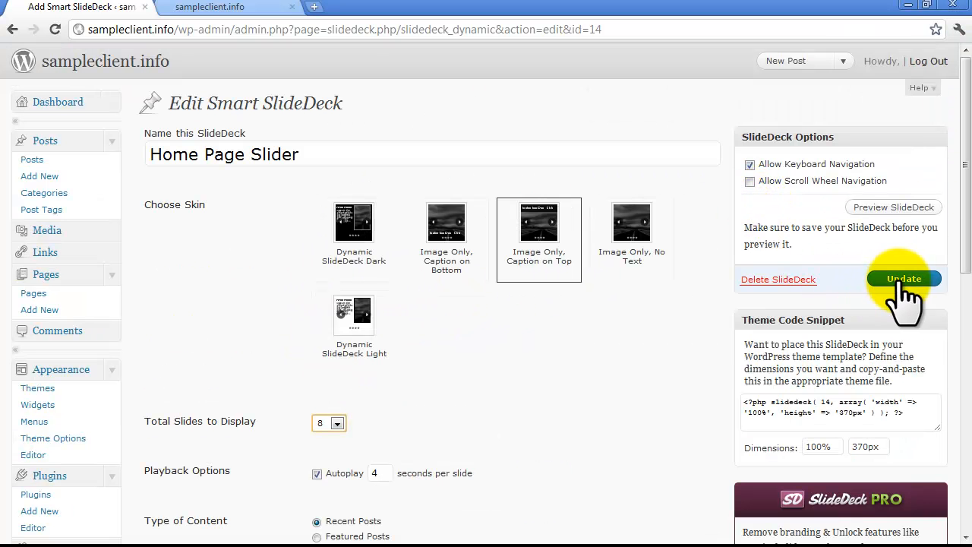
click(904, 281)
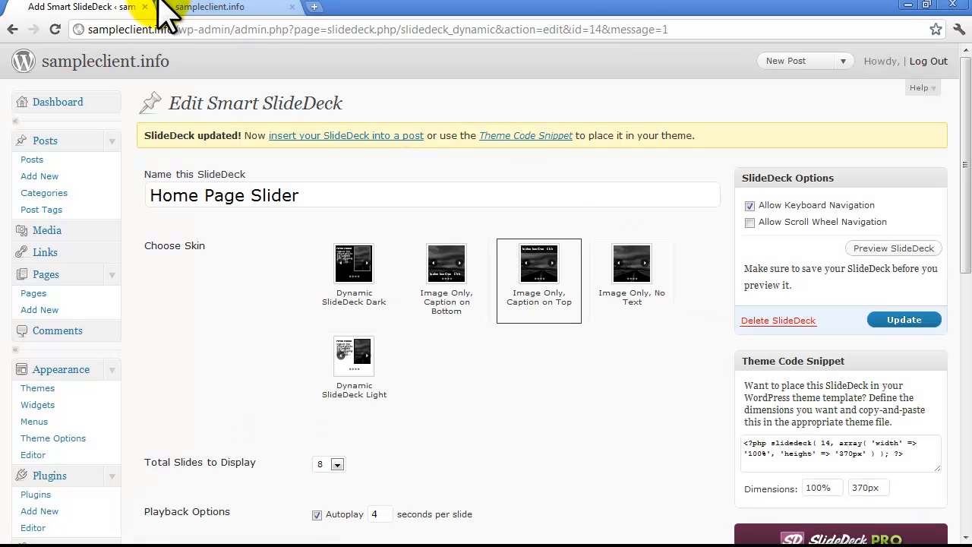
click(214, 9)
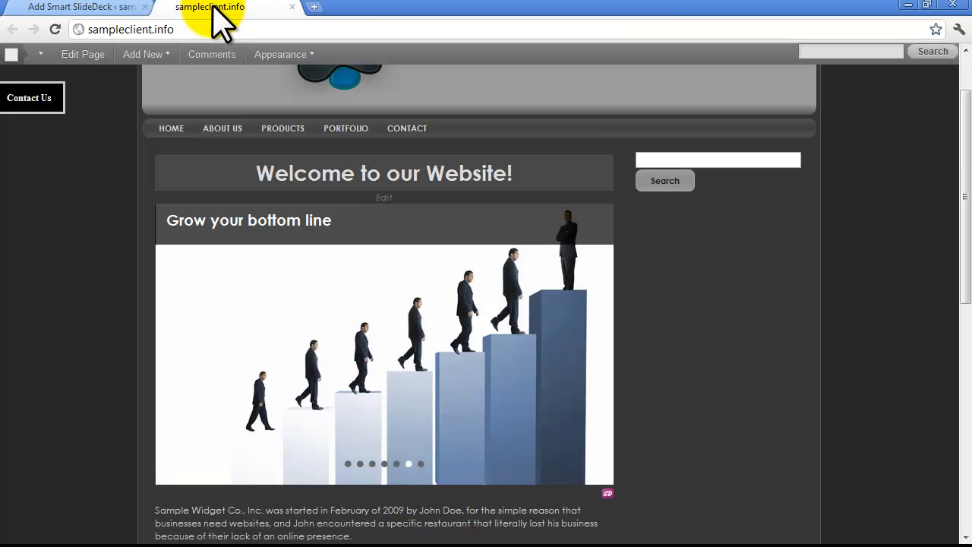
click(55, 29)
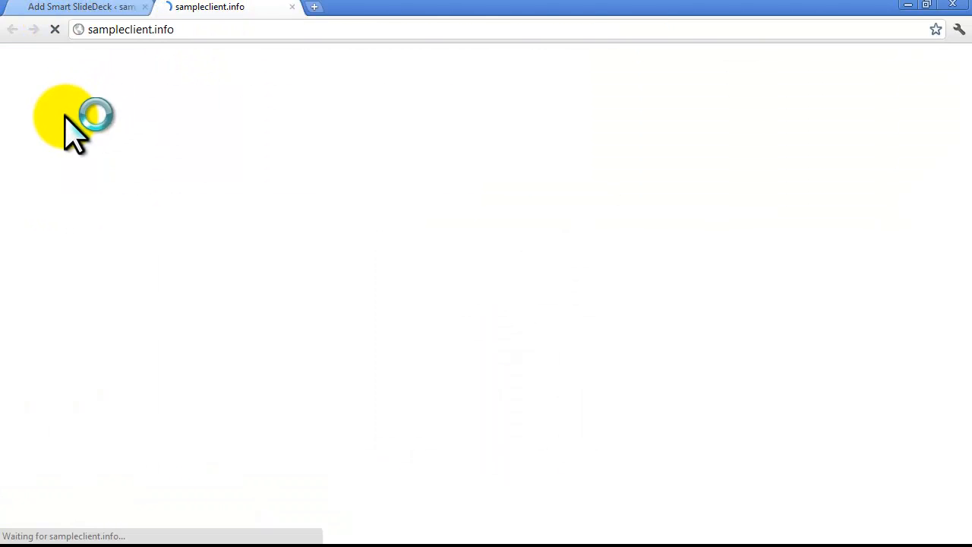
scroll(88, 285, down, 1)
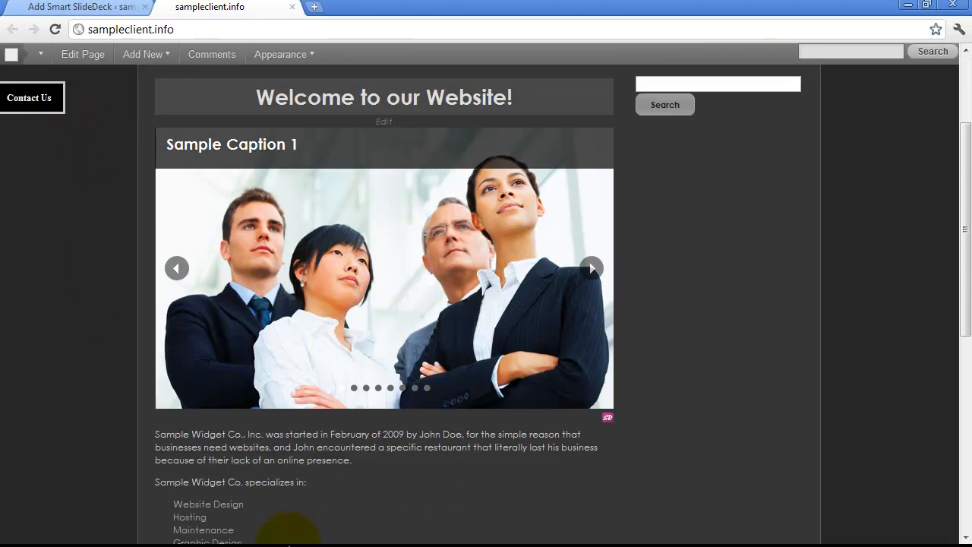
click(361, 389)
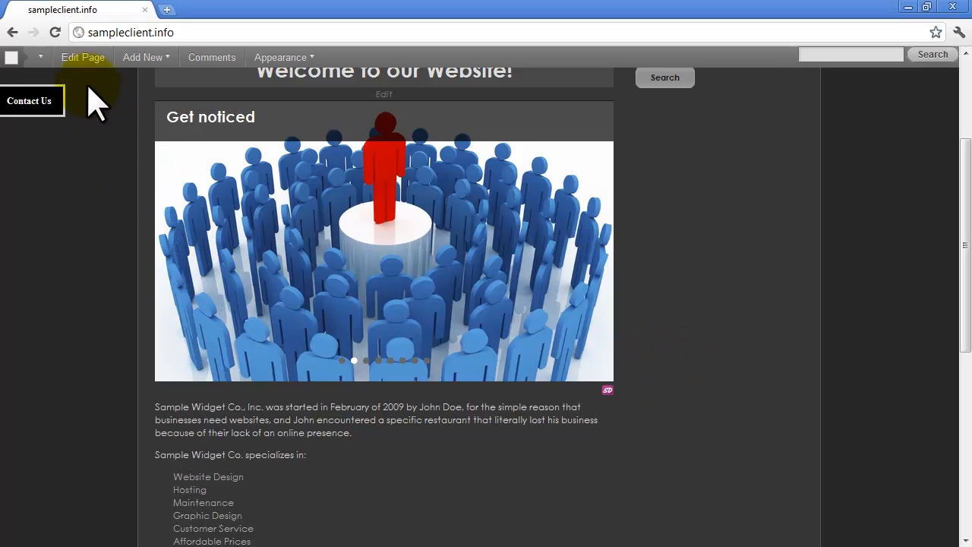
Go to the SlideDeck plugin's list of SlideDecks through the WordPress dashboard and open "slide deck 1" for editing.
mouse_move(42, 68)
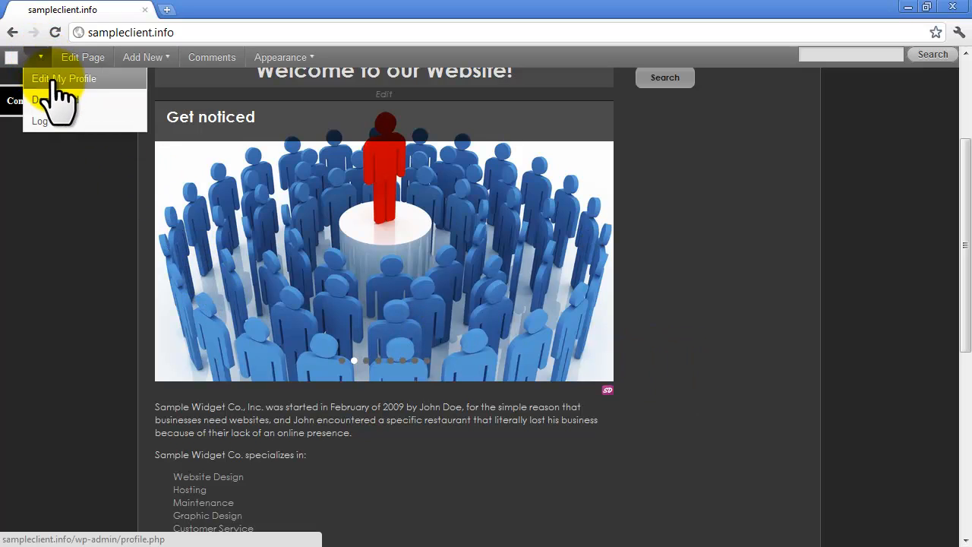
click(62, 101)
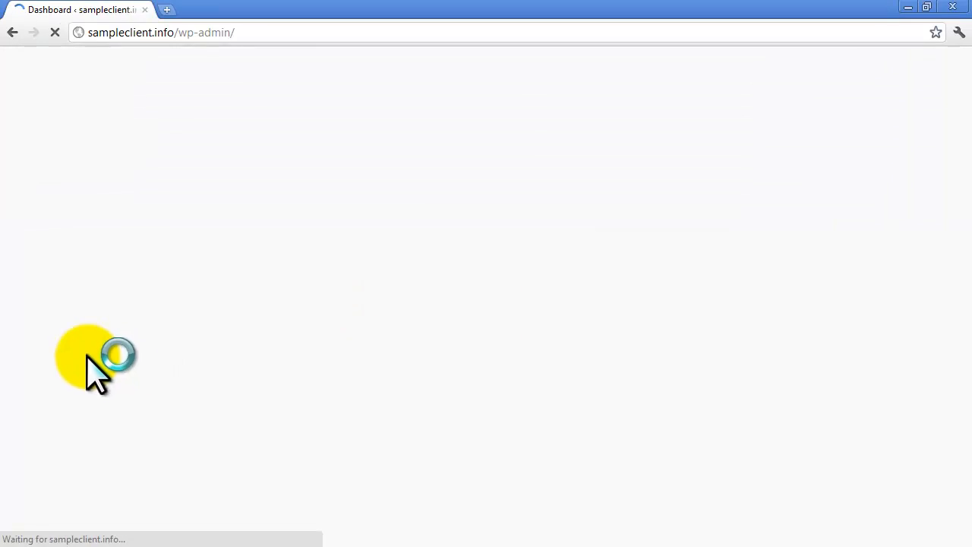
scroll(152, 338, down, 10)
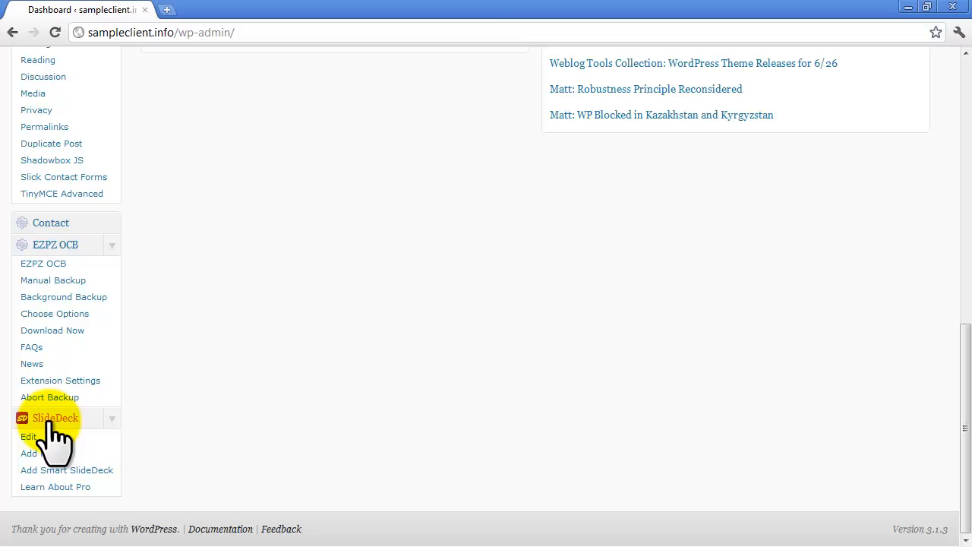
click(61, 418)
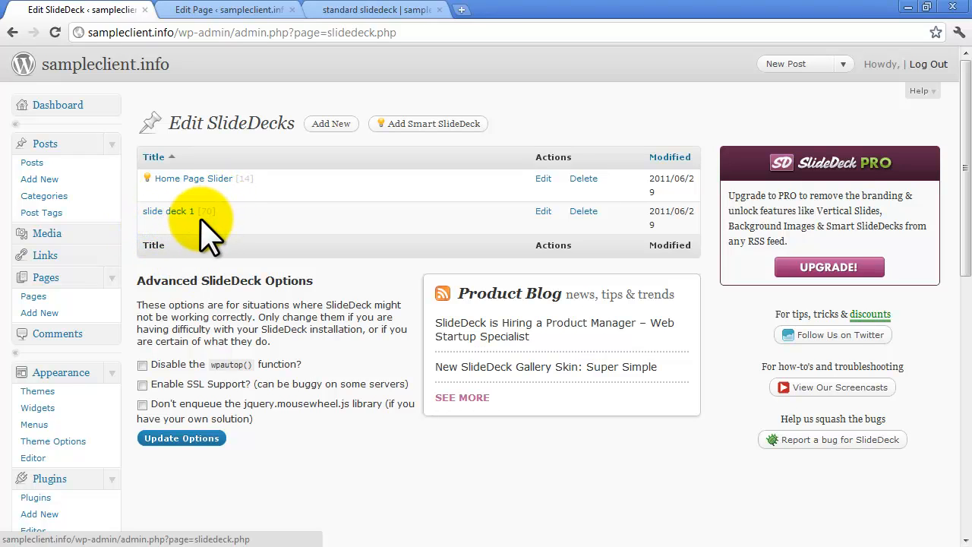
click(157, 213)
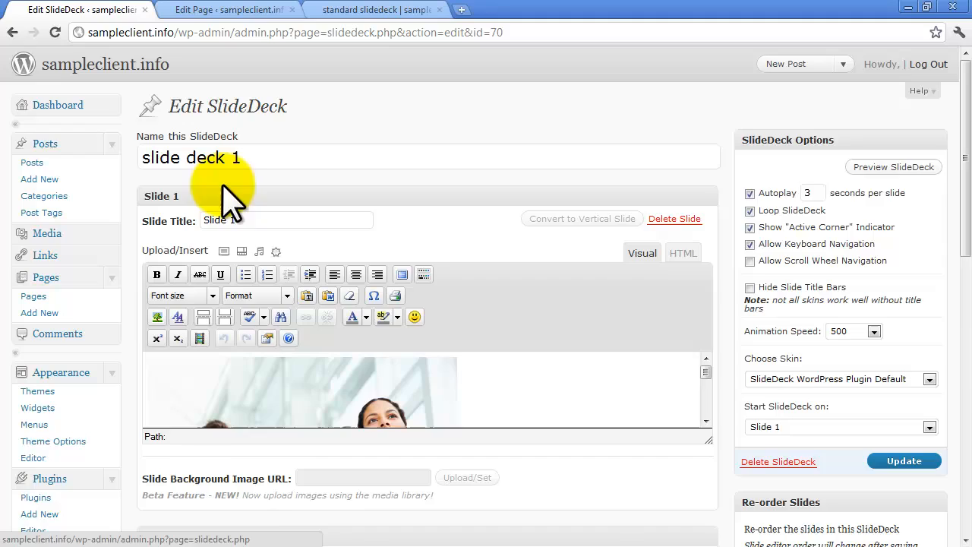
Review the titles and image content of the existing slides in the slide deck 1 editor.
scroll(368, 160, down, 2)
scroll(368, 159, down, 7)
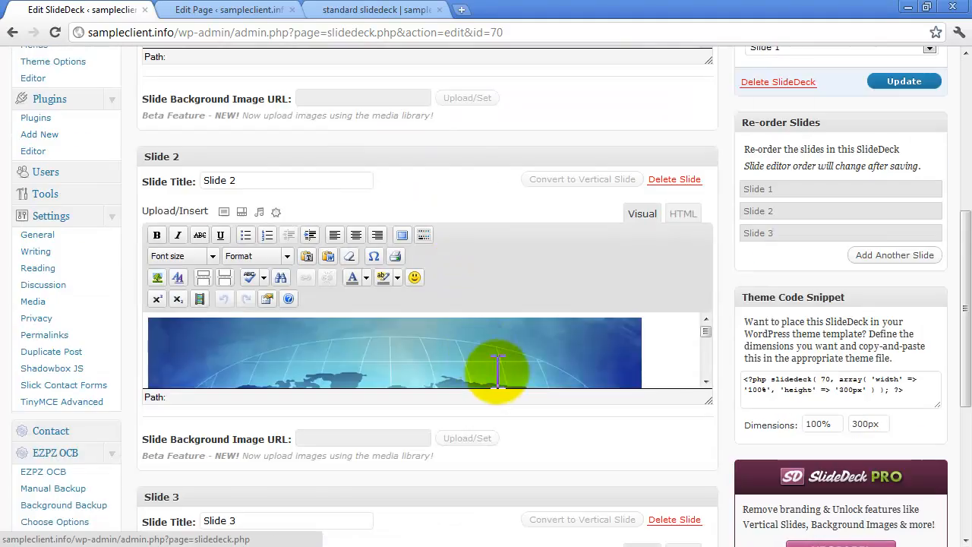
scroll(584, 376, up, 2)
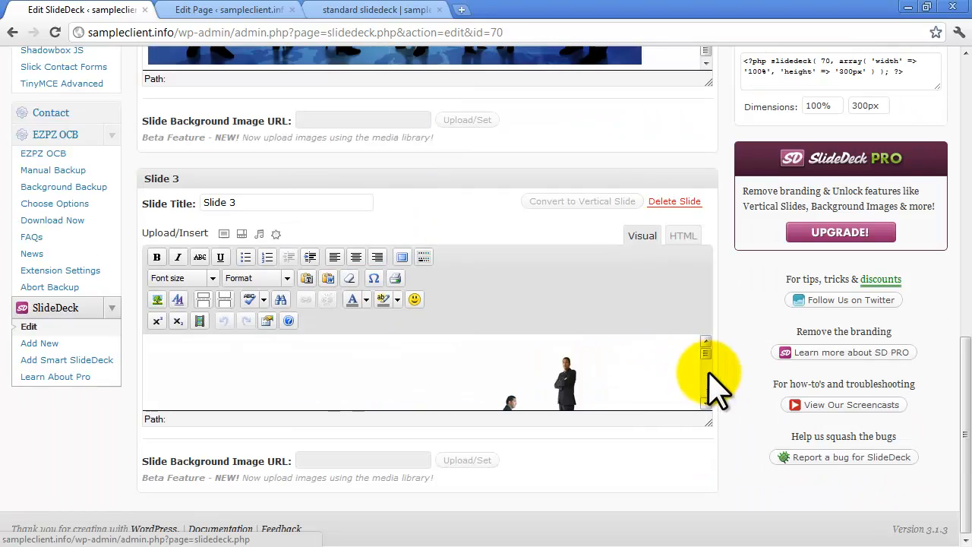
scroll(717, 380, up, 5)
scroll(728, 402, up, 2)
mouse_move(777, 408)
mouse_down()
mouse_move(766, 427)
mouse_move(765, 400)
mouse_move(777, 467)
mouse_move(764, 403)
mouse_up()
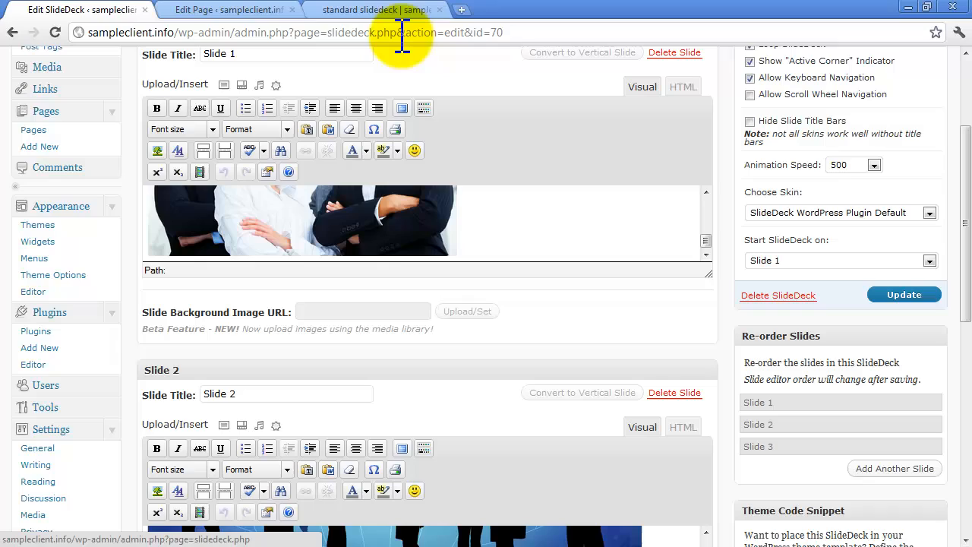
View the live "standard slidedeck" page and switch between Slide 1, Slide 2 and Slide 3 to examine how the deck behaves.
click(374, 11)
scroll(190, 271, down, 1)
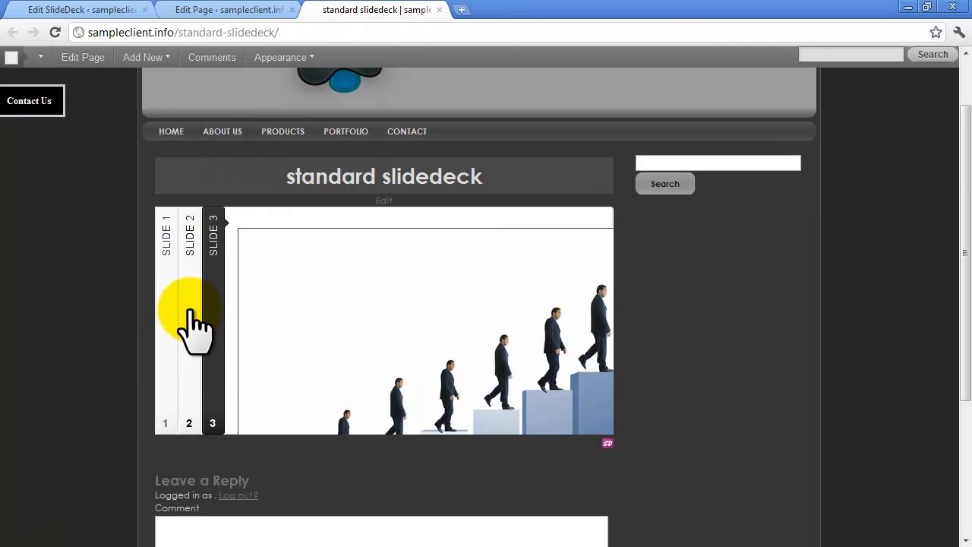
click(162, 304)
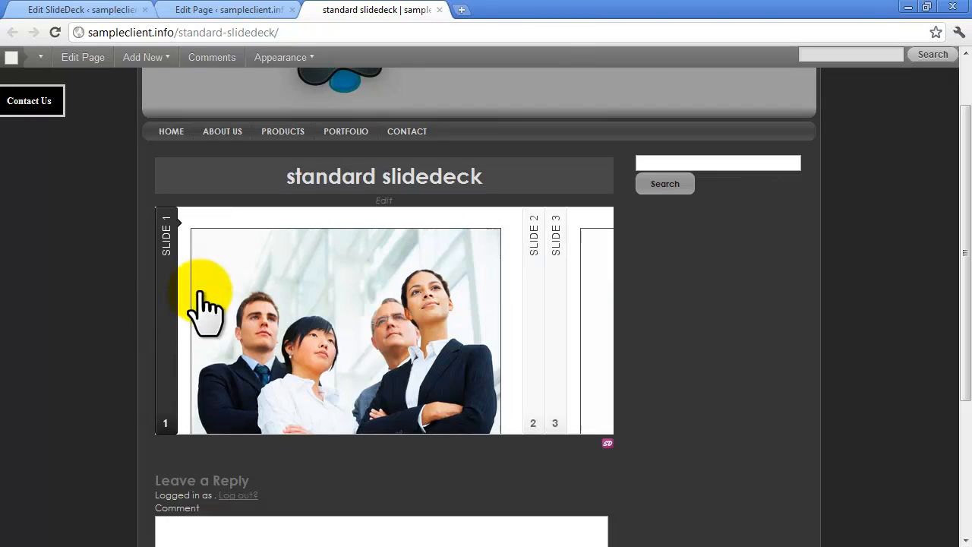
click(583, 244)
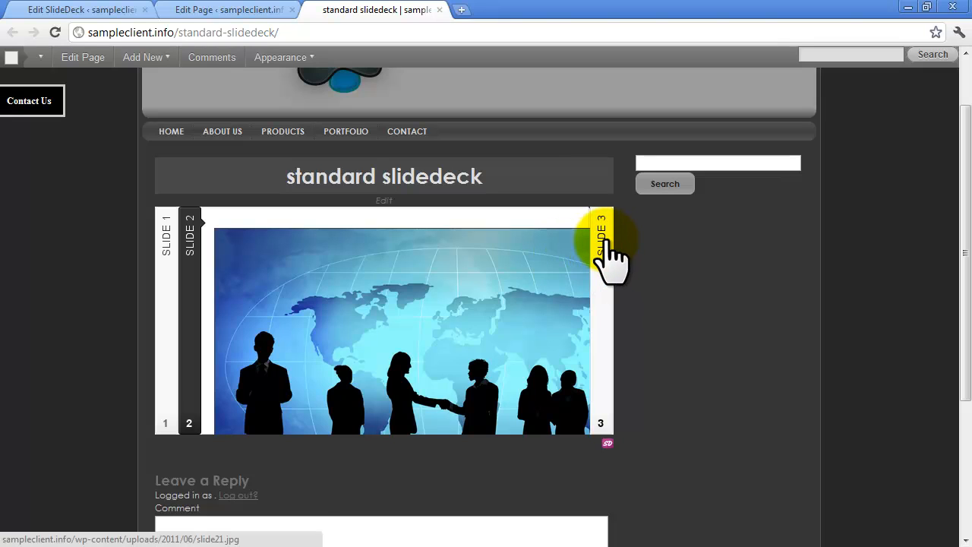
click(604, 244)
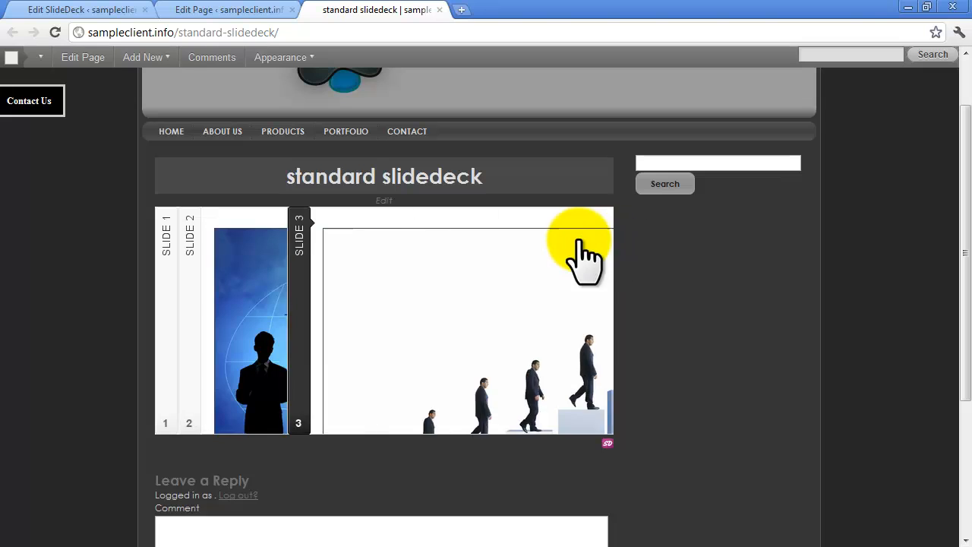
click(192, 240)
click(167, 247)
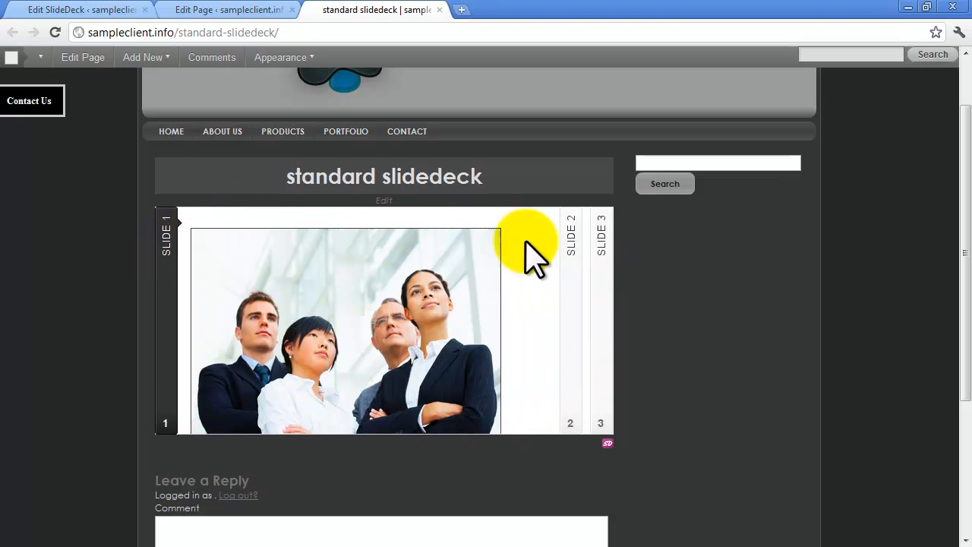
click(583, 243)
click(602, 243)
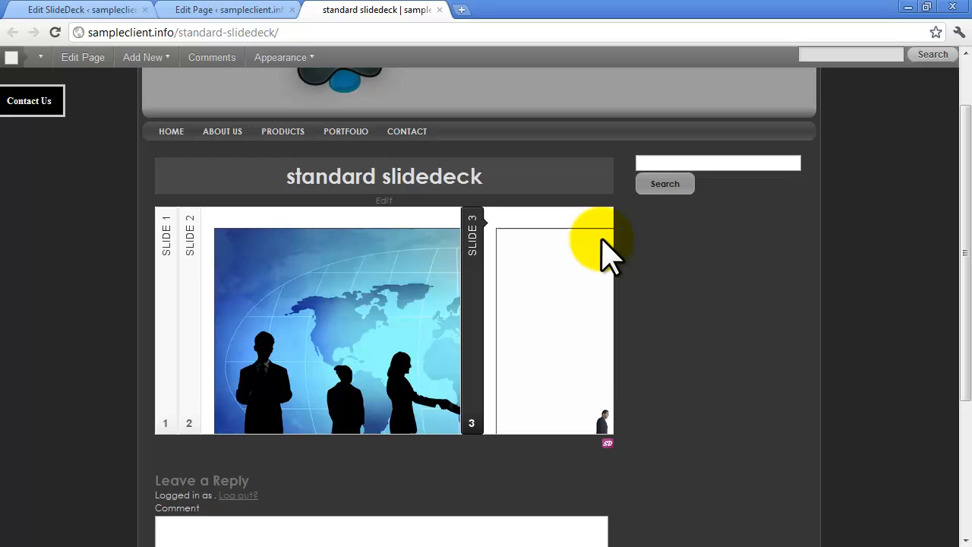
click(192, 247)
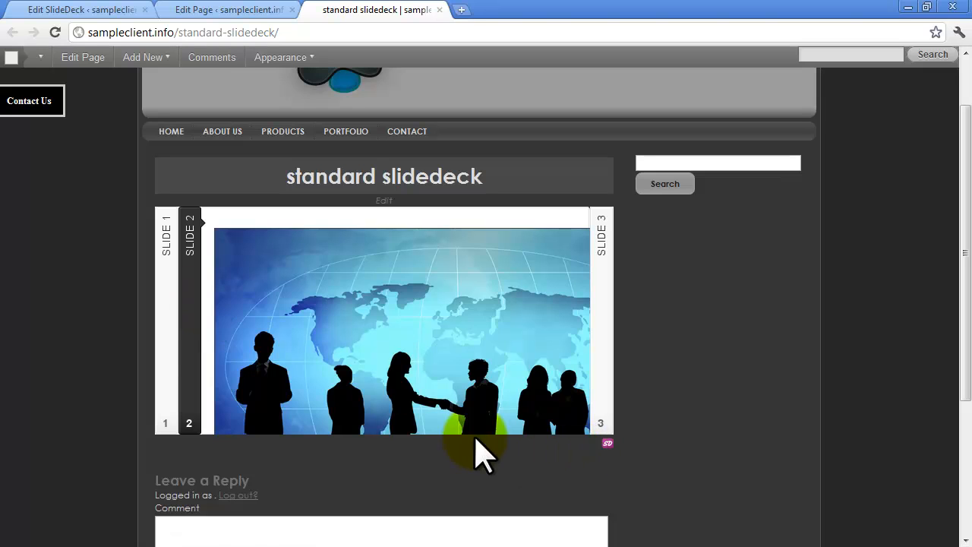
click(167, 315)
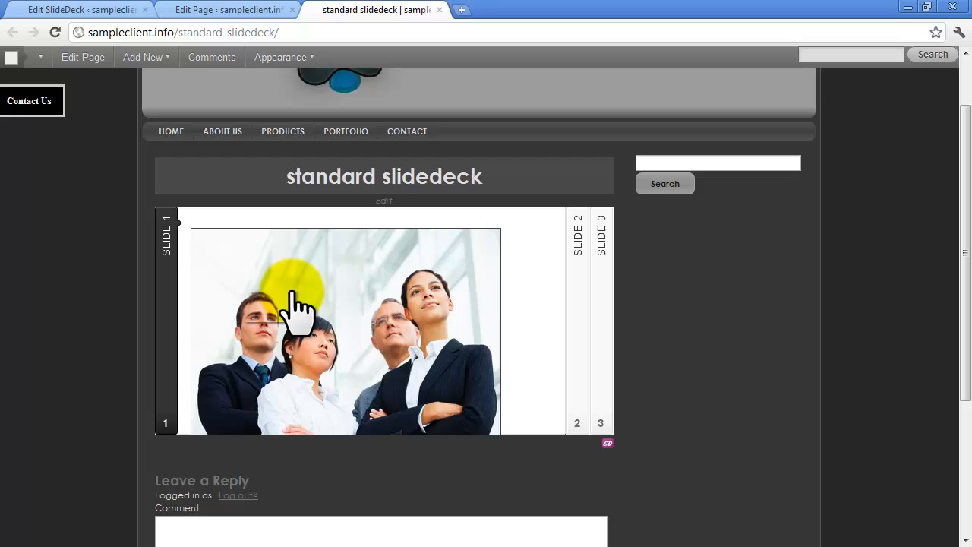
click(580, 271)
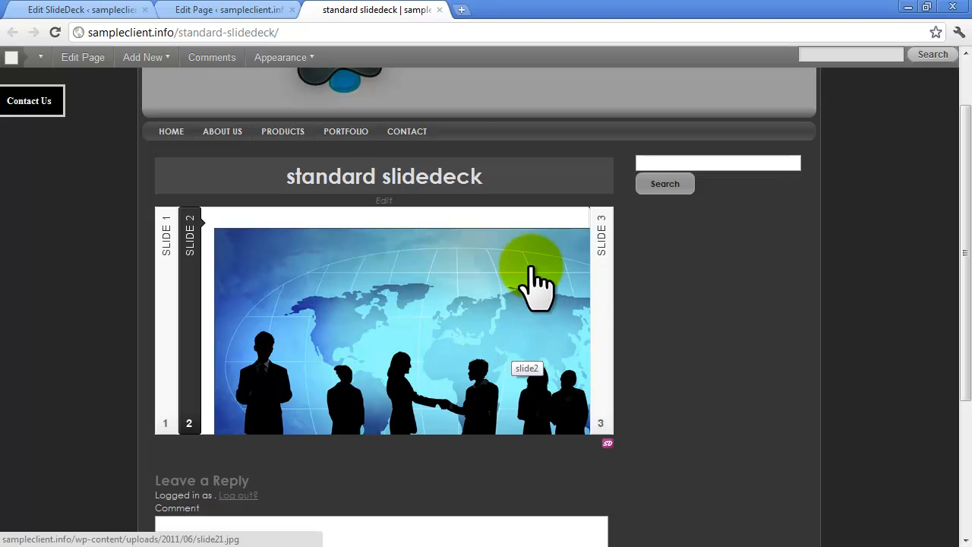
Return to the slide deck 1 editor, look over its options, and add another slide to the deck.
click(98, 11)
scroll(805, 372, up, 3)
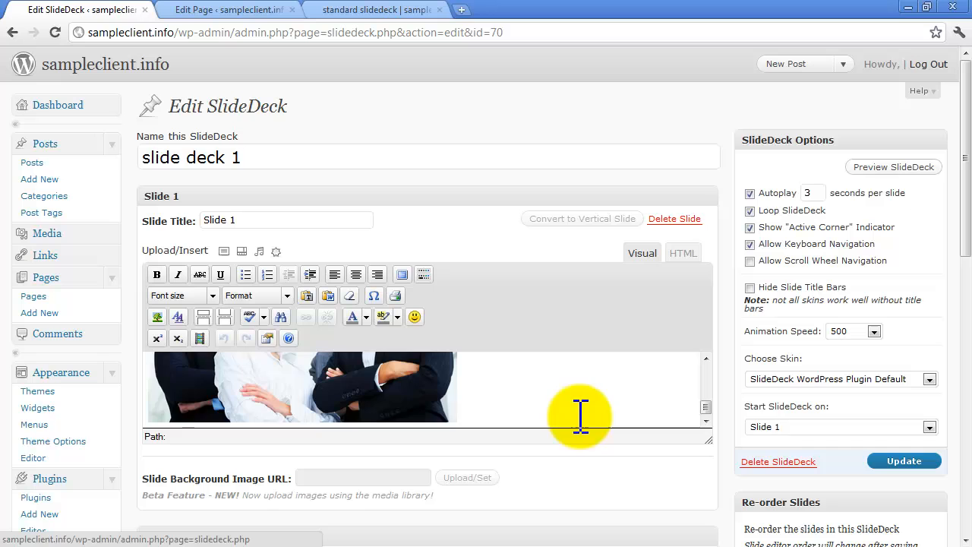
scroll(588, 400, up, 3)
scroll(590, 398, down, 6)
scroll(687, 444, down, 3)
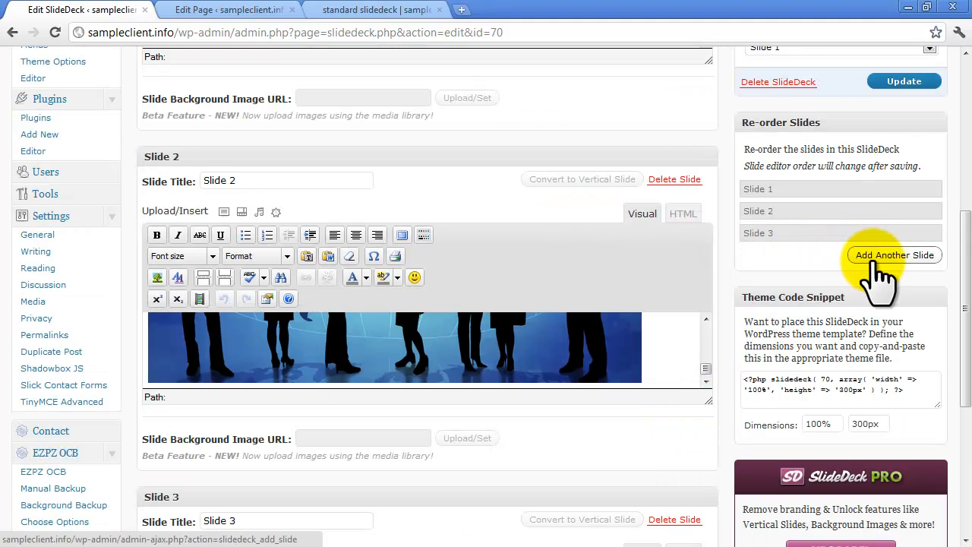
scroll(866, 273, up, 5)
scroll(840, 330, down, 3)
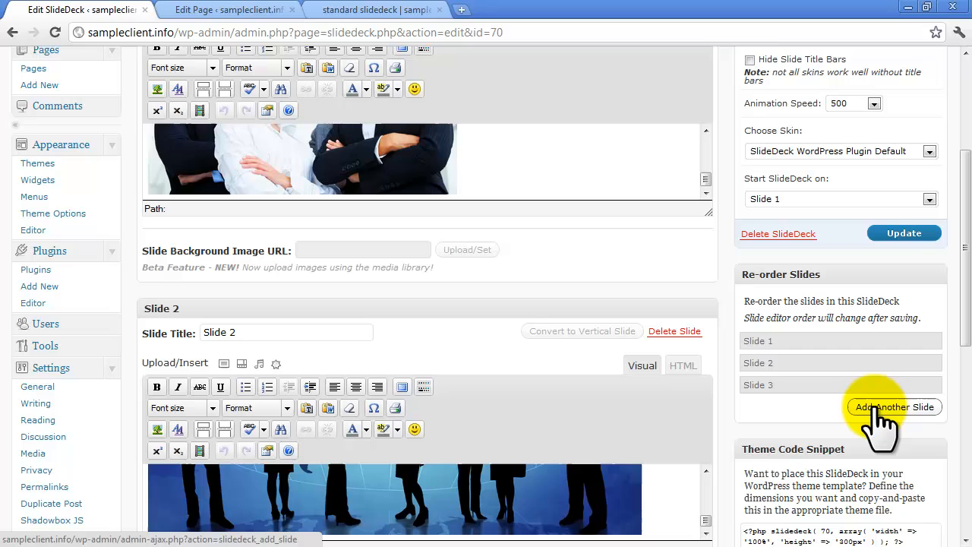
click(878, 410)
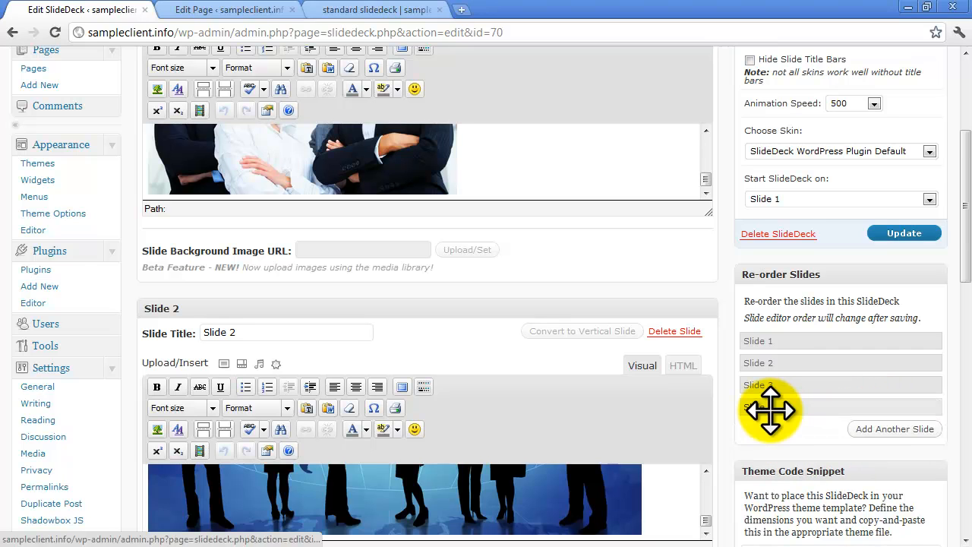
Upload the slide7 image from the "home page slides" folder for Slide 4's empty content area.
scroll(679, 423, down, 8)
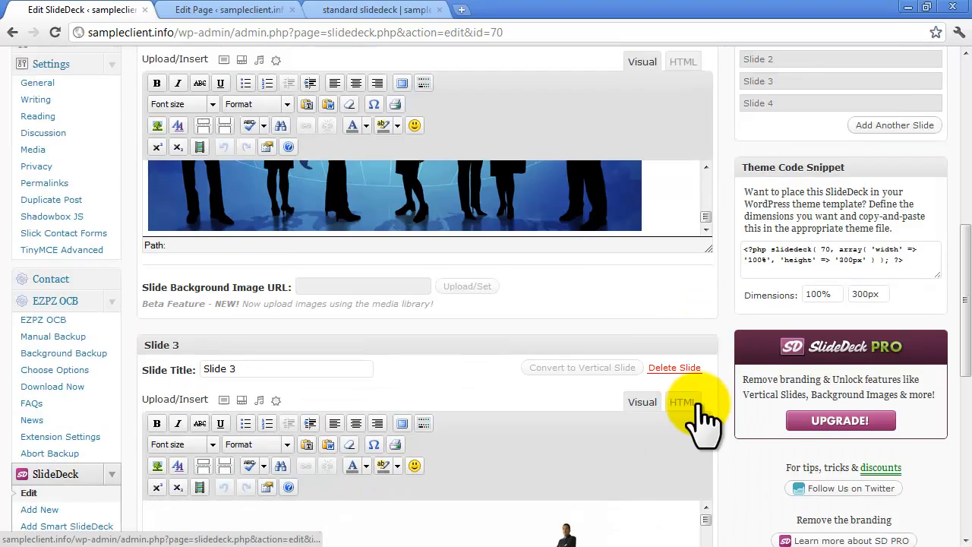
scroll(705, 414, down, 3)
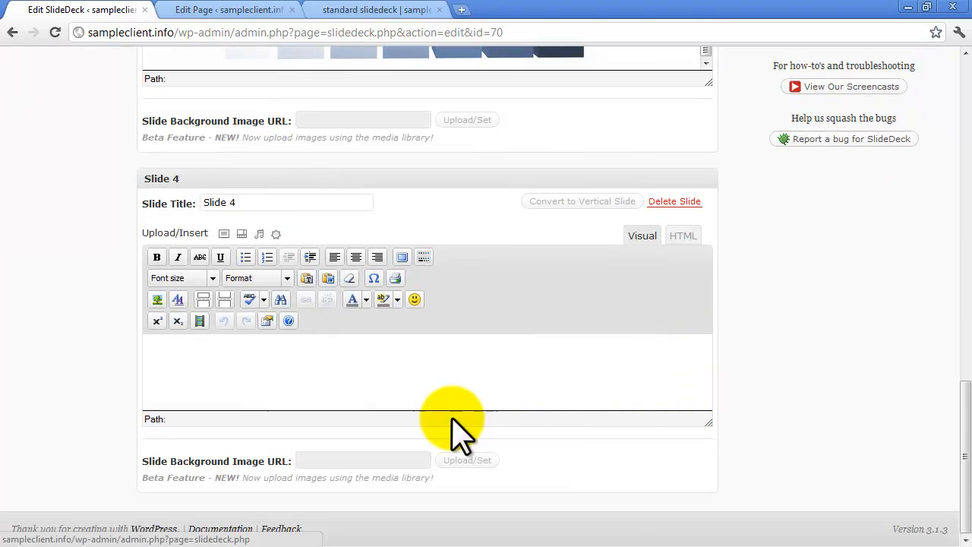
drag(245, 202, 211, 210)
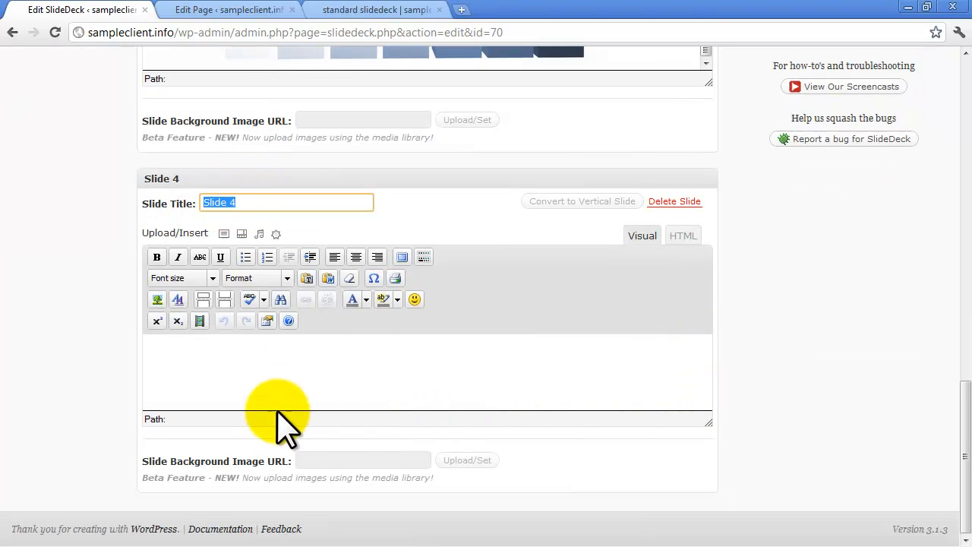
click(282, 380)
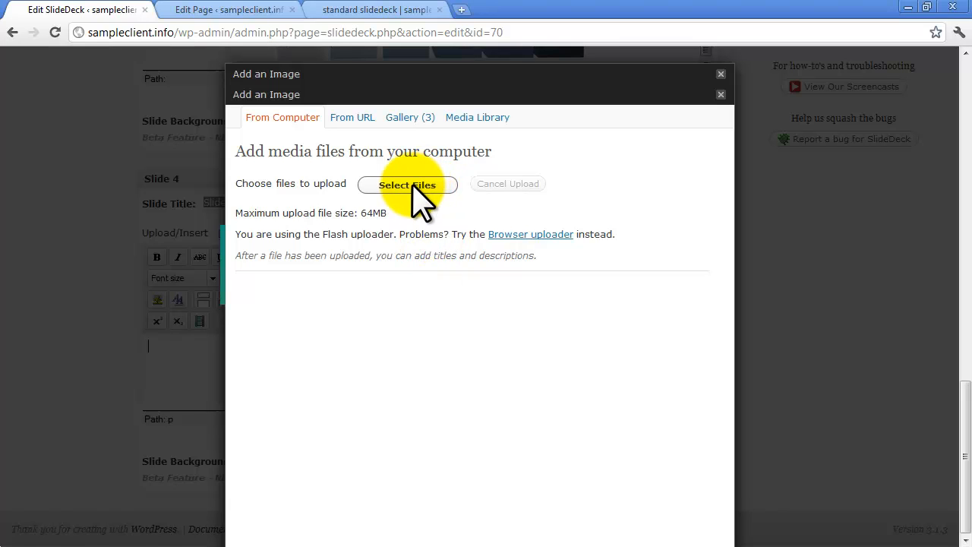
click(414, 186)
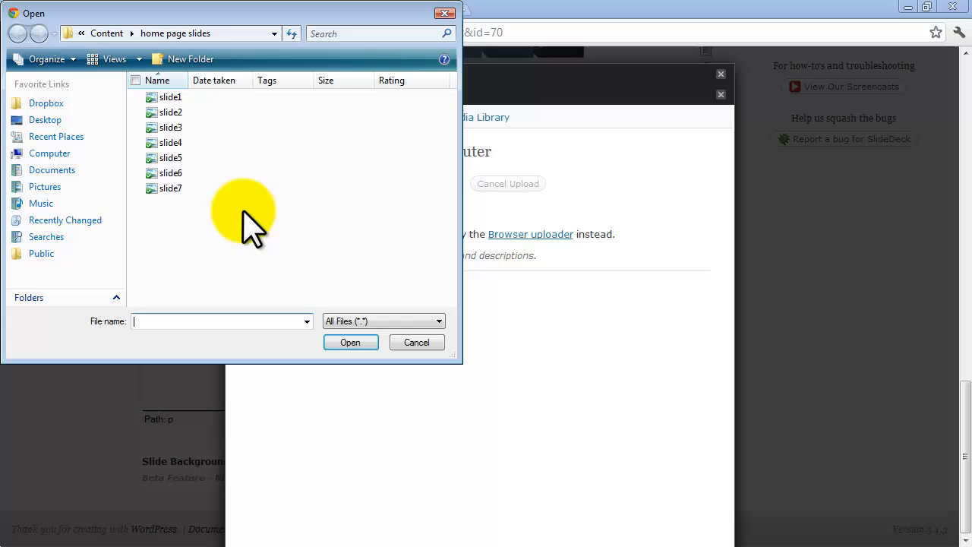
double_click(222, 187)
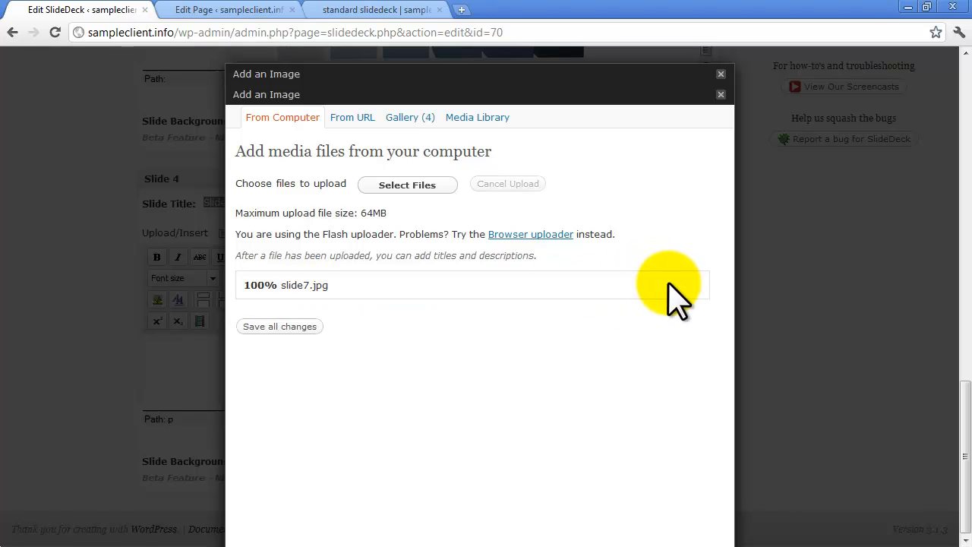
Insert the uploaded slide7 image into Slide 4 at Large size (1024 × 806) with no alignment.
scroll(656, 289, down, 3)
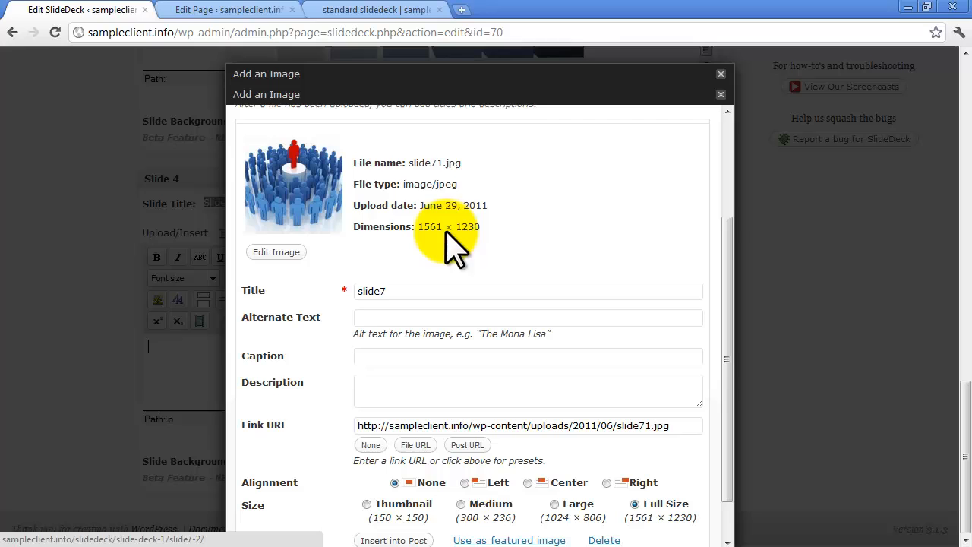
scroll(403, 179, down, 1)
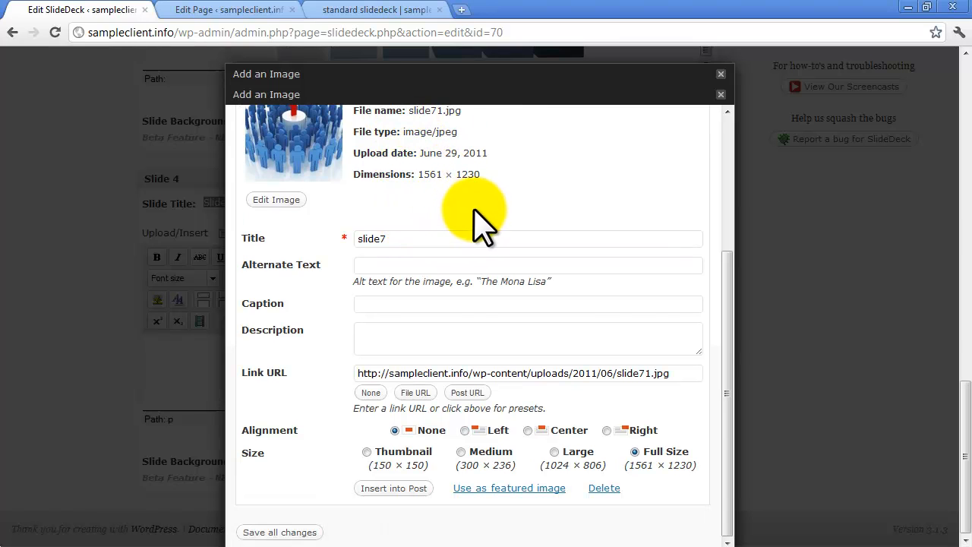
click(506, 451)
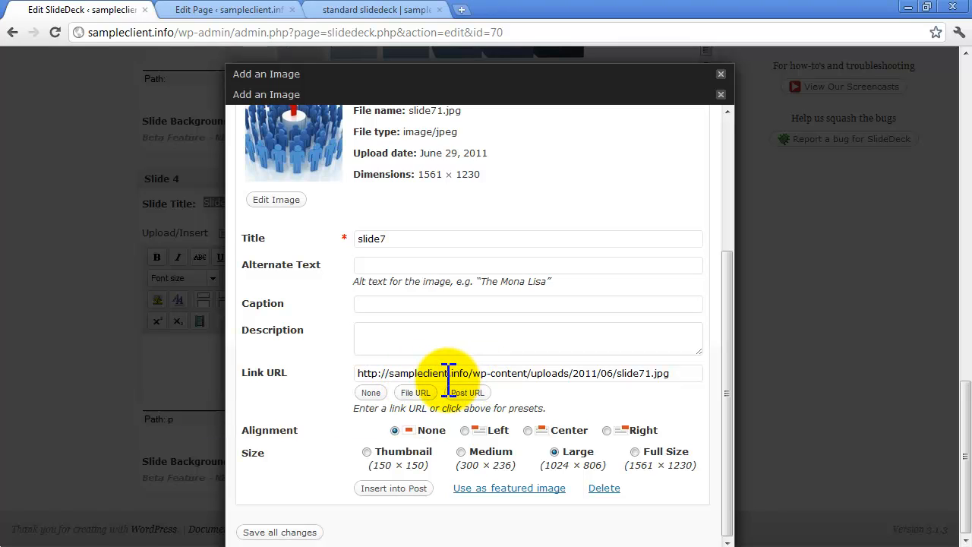
click(403, 488)
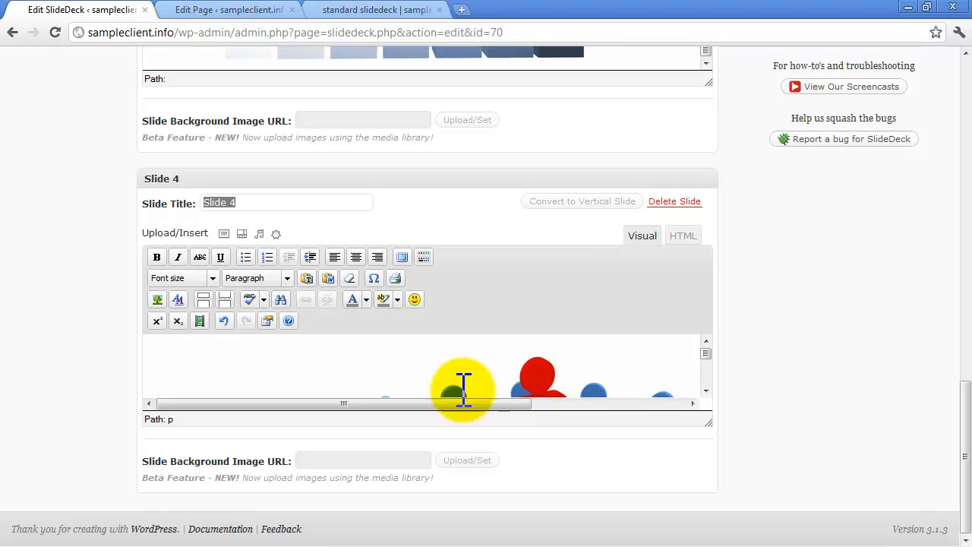
Scale Slide 4's image to 60%, check its pixel dimensions in the advanced settings, and apply the change.
click(428, 369)
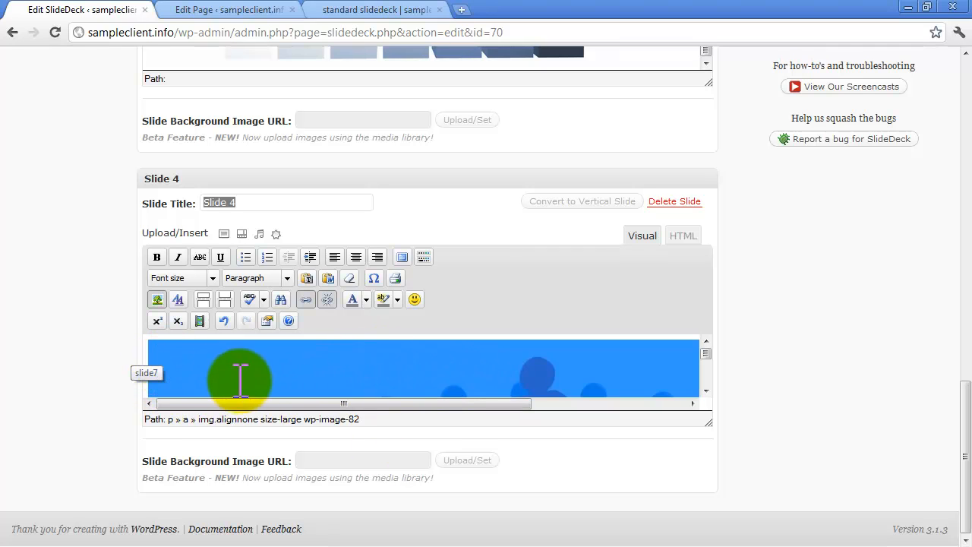
click(165, 357)
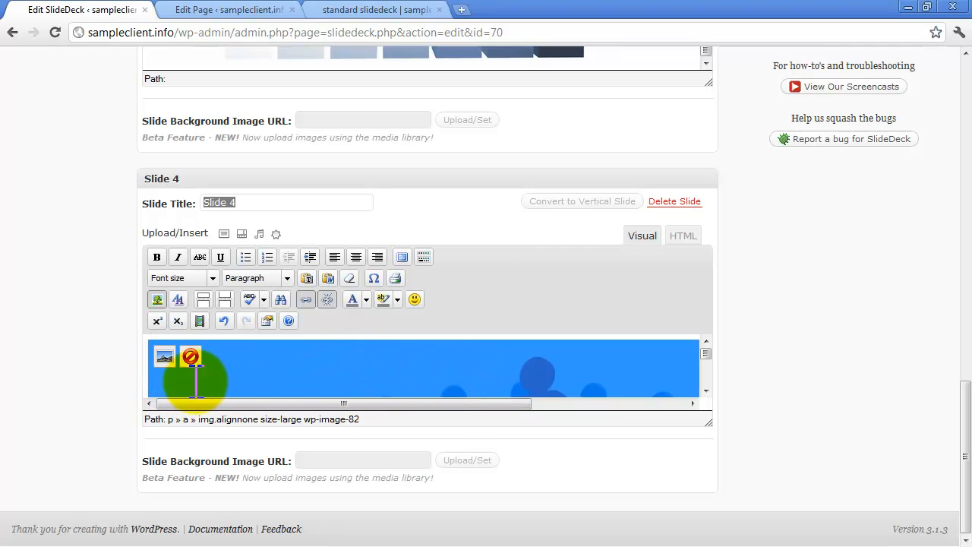
click(165, 357)
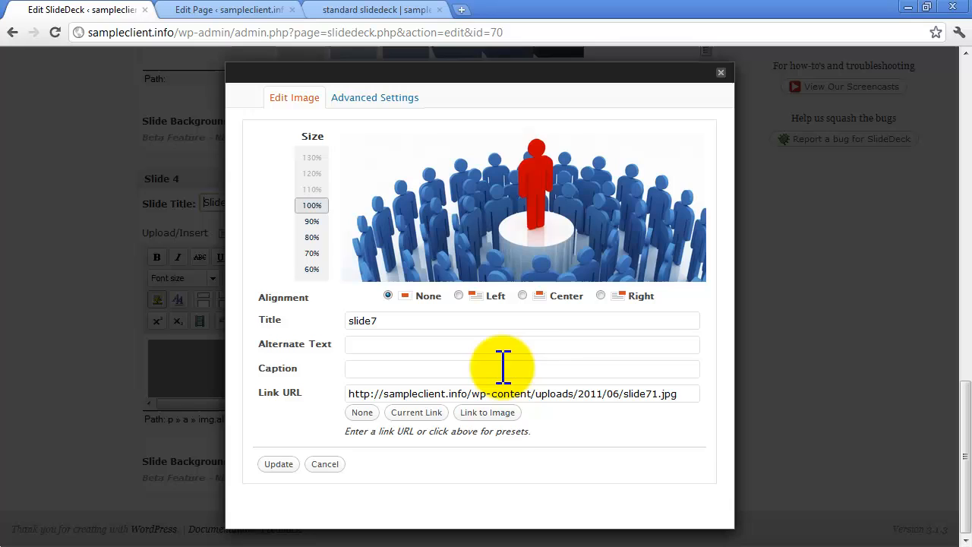
click(325, 239)
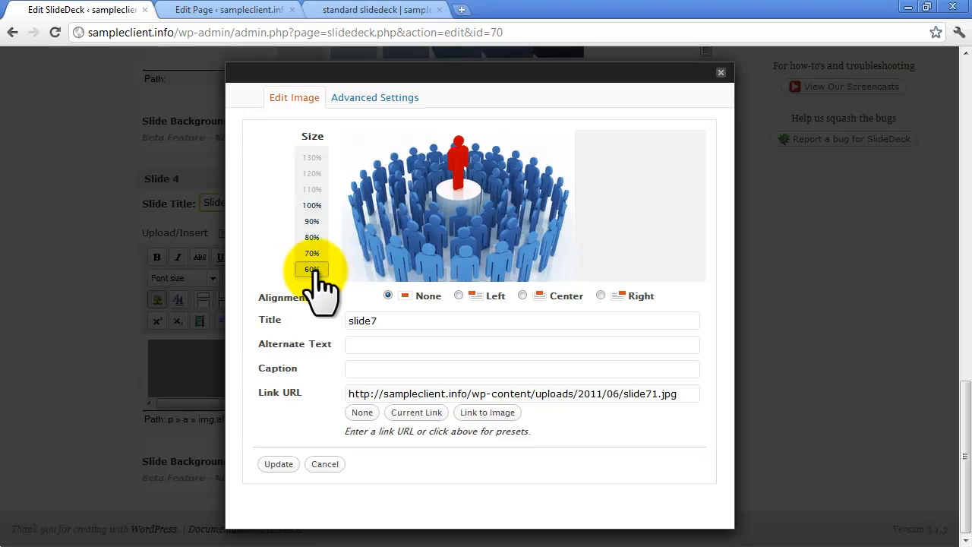
click(313, 270)
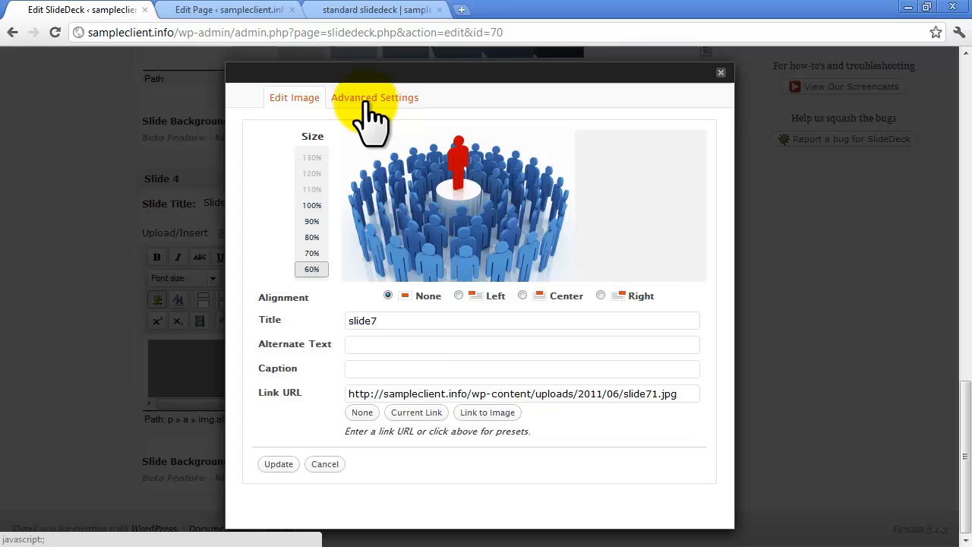
click(370, 106)
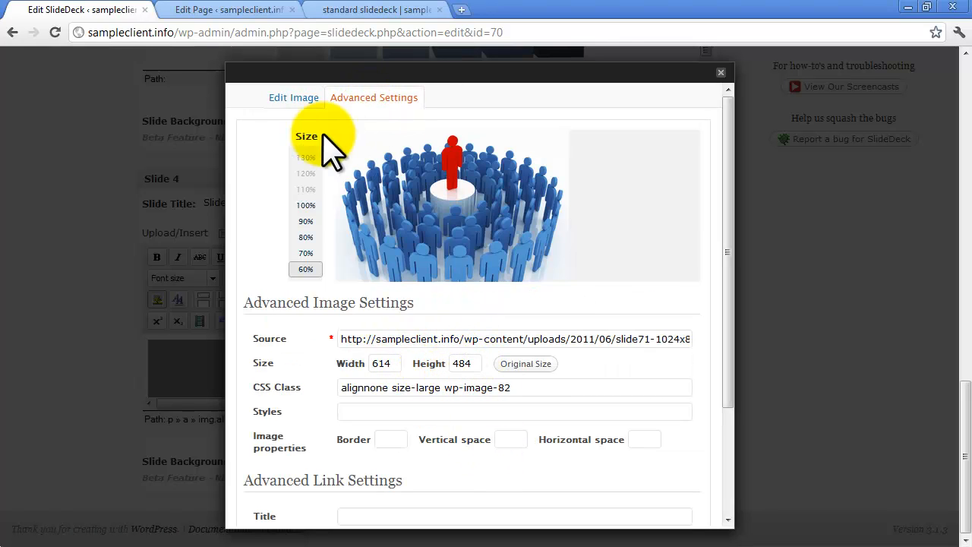
click(295, 99)
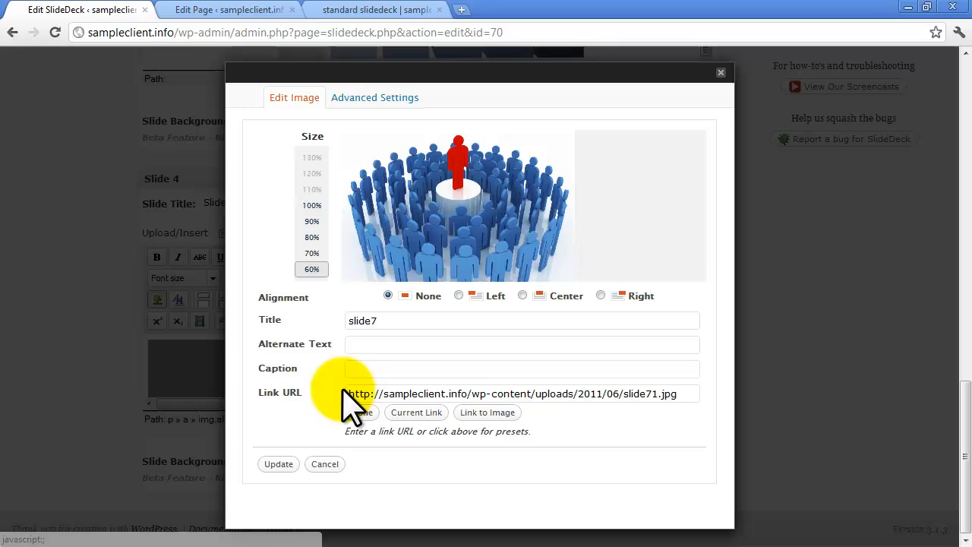
click(287, 465)
Rescale Slide 4's image again, comparing the pixel dimensions at 60% and 70%, and apply the 70% size.
click(324, 391)
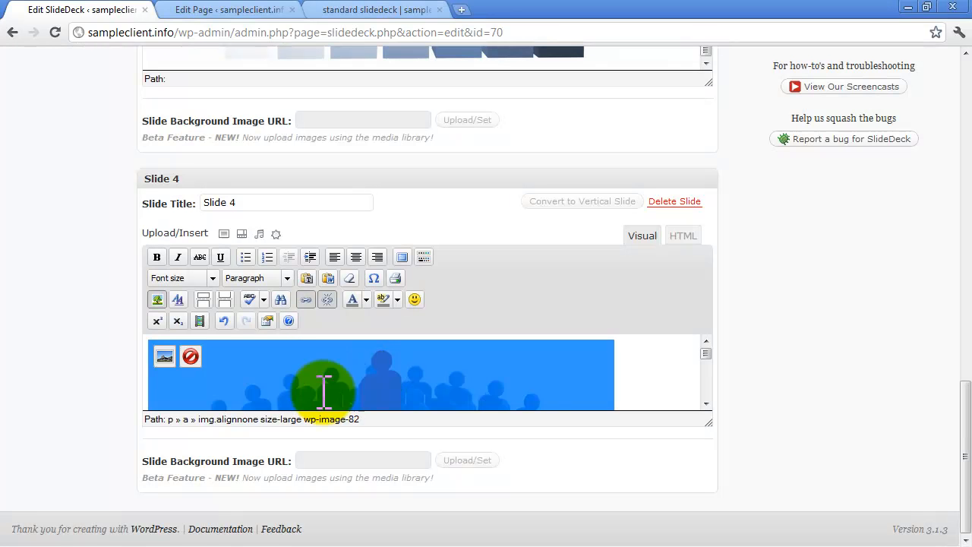
click(164, 357)
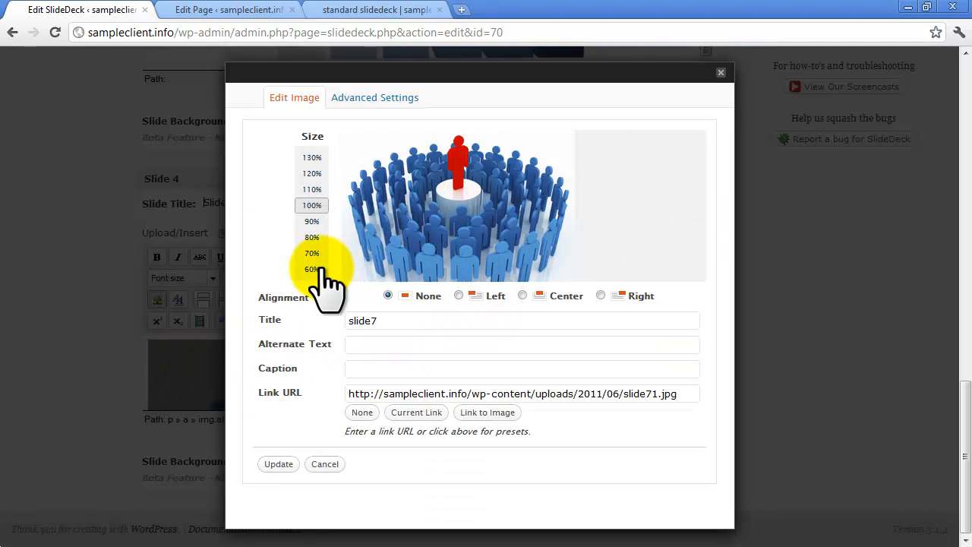
click(311, 269)
click(373, 101)
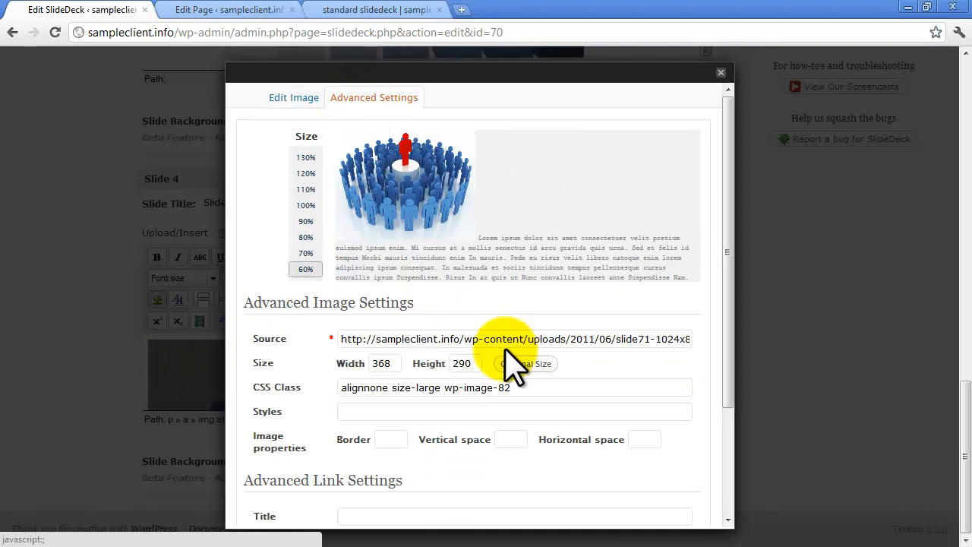
click(297, 101)
click(312, 253)
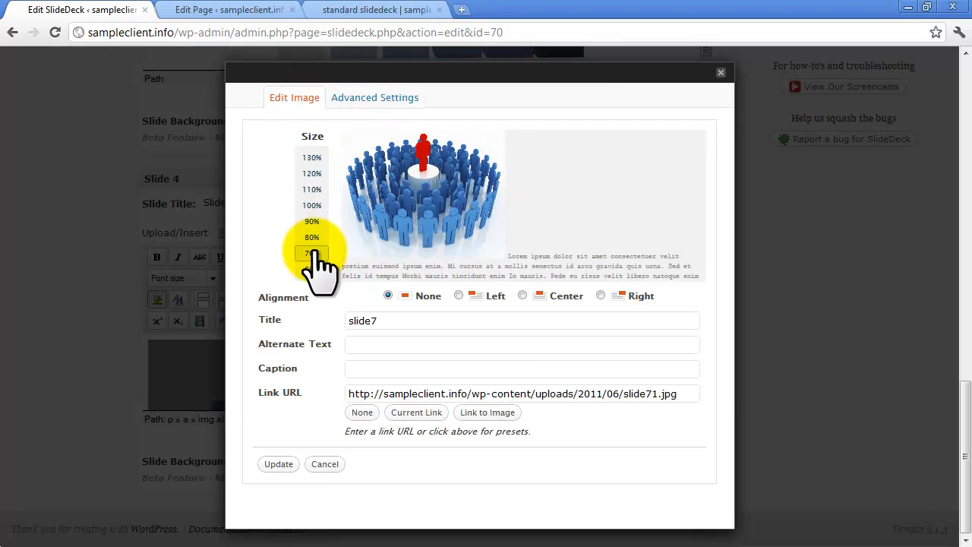
click(369, 104)
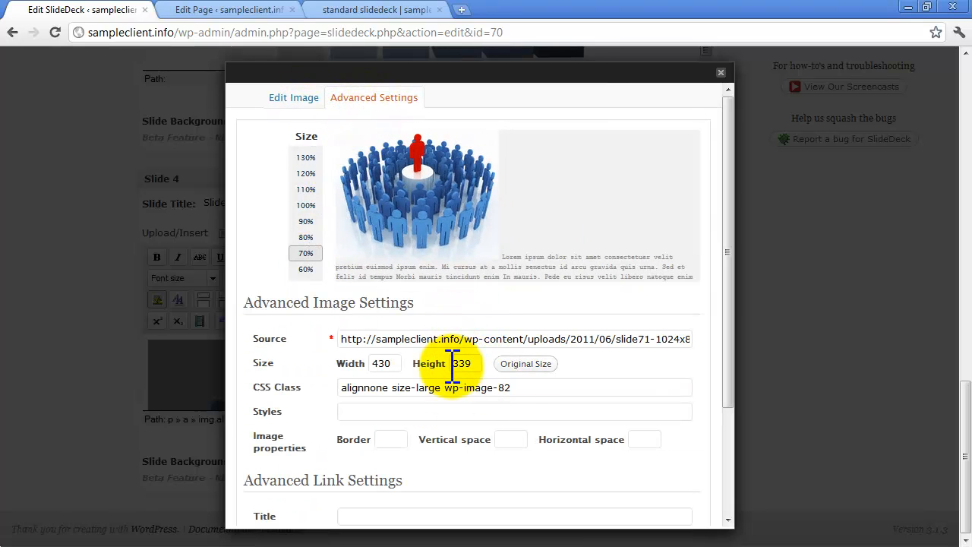
scroll(297, 311, down, 2)
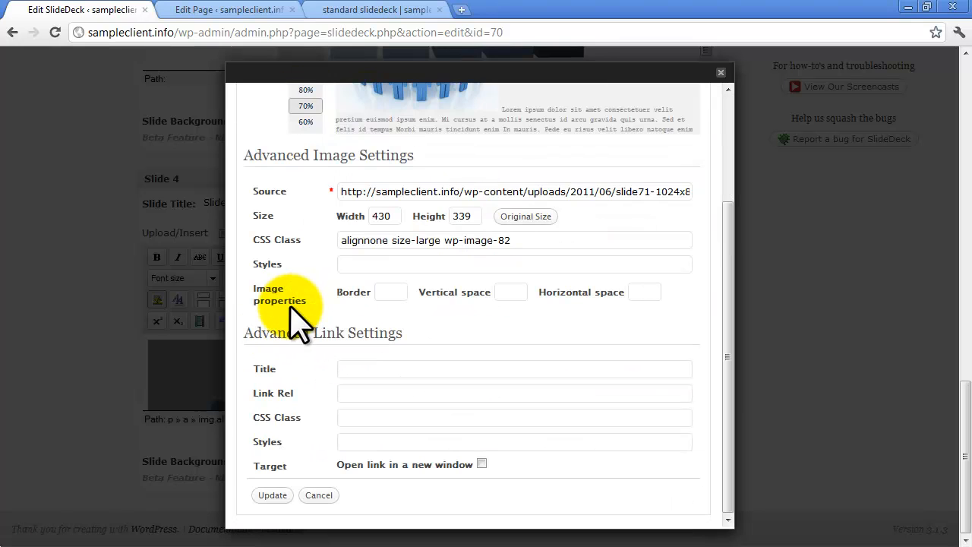
click(272, 496)
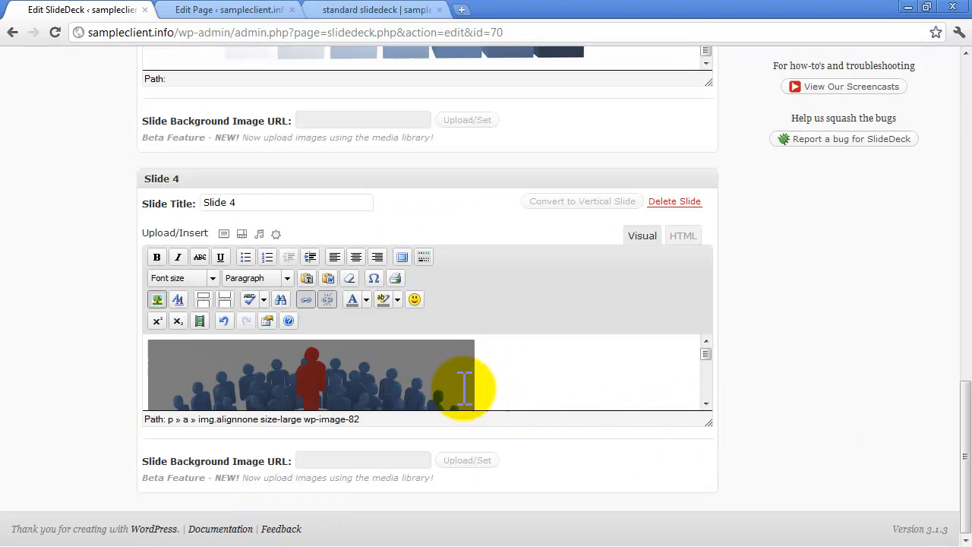
Save the changes to slide deck 1 and return to the live "standard slidedeck" page.
scroll(955, 495, up, 7)
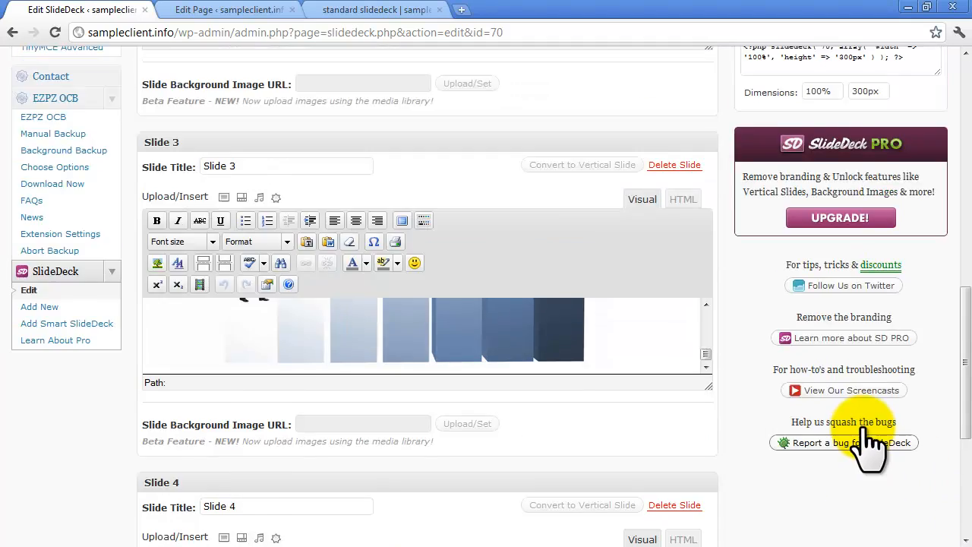
scroll(888, 437, up, 6)
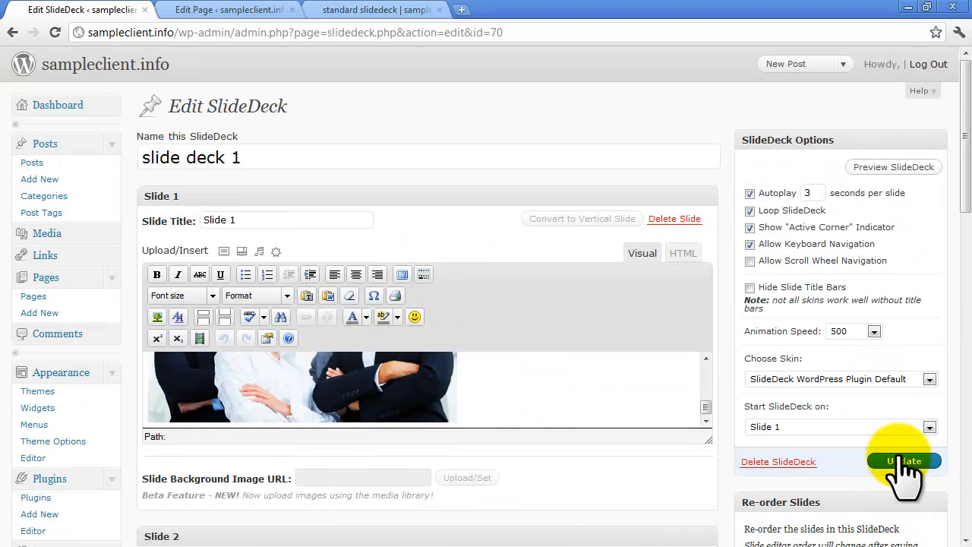
click(908, 462)
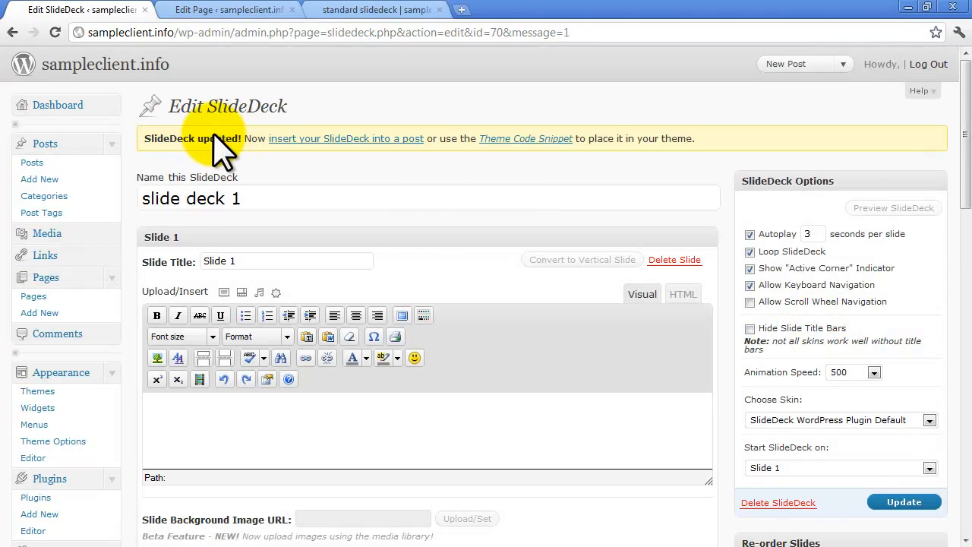
click(372, 10)
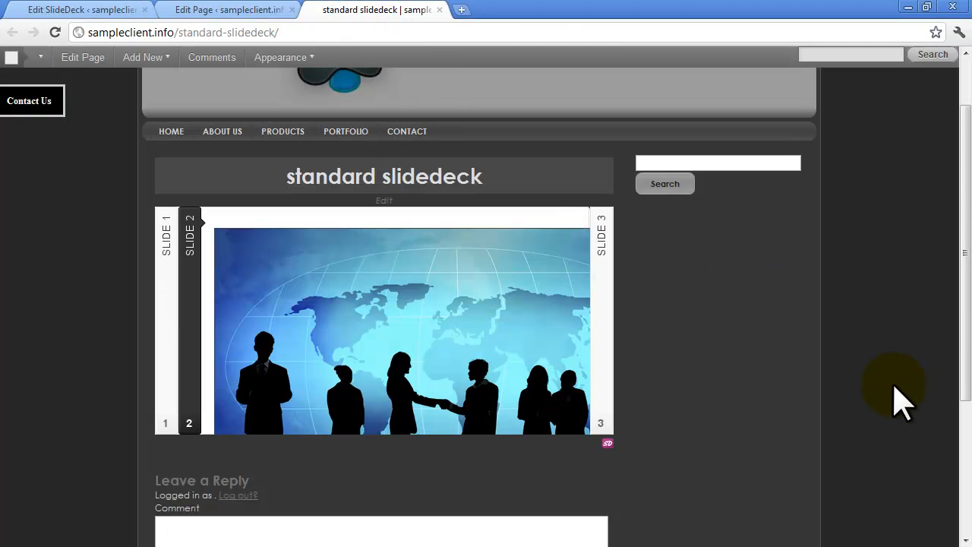